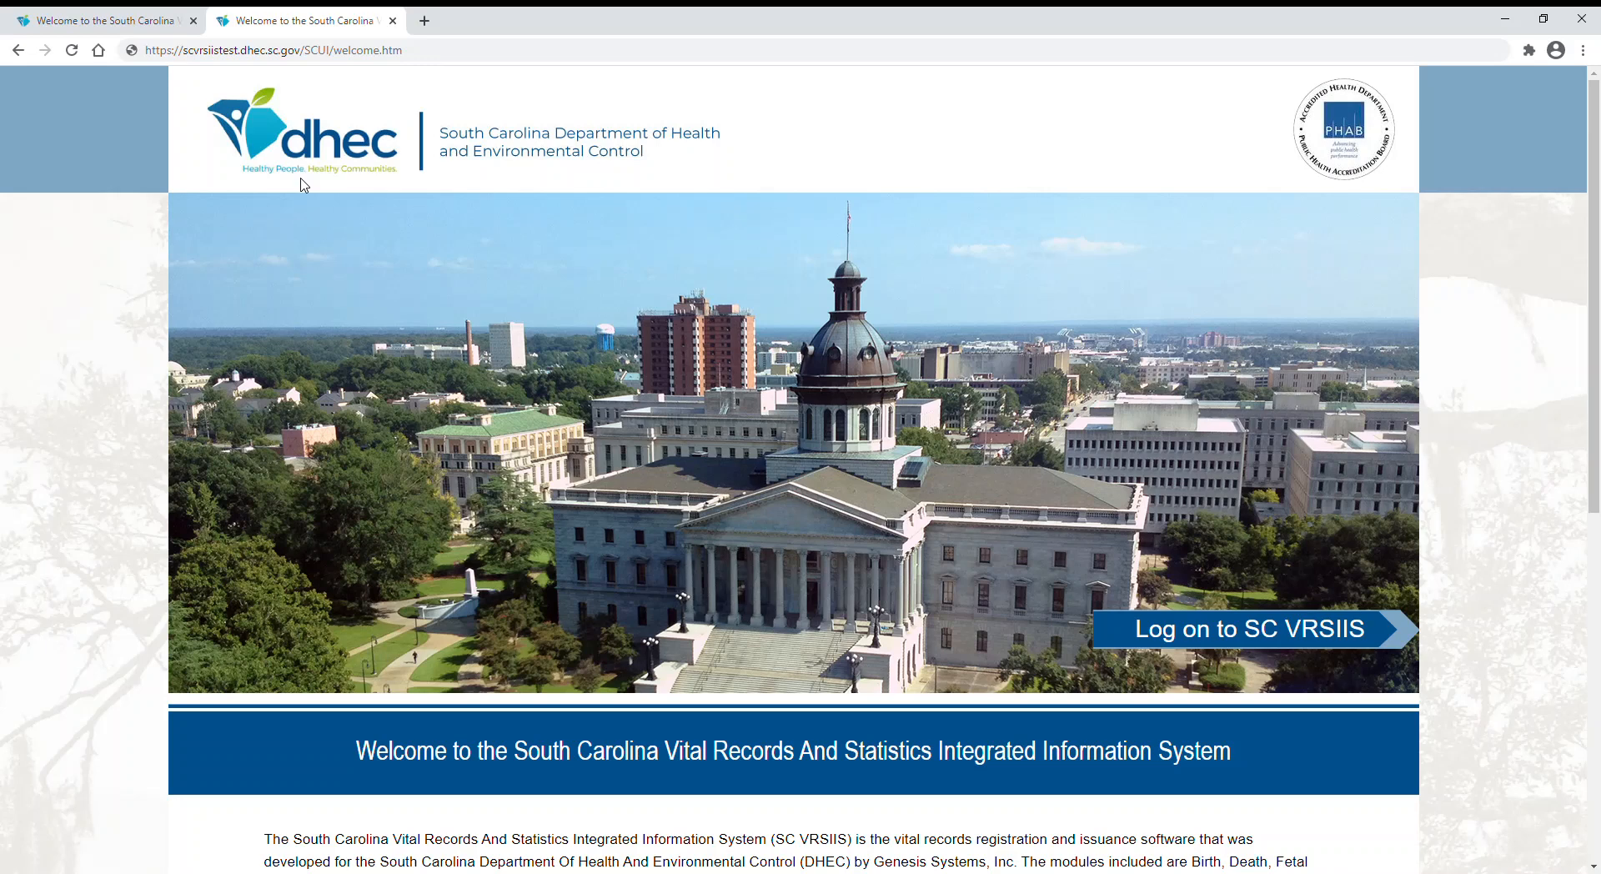
Close the duplicate welcome page, download the Windows version of the Gen Print plugin and run its installer.
key(ctrl+w)
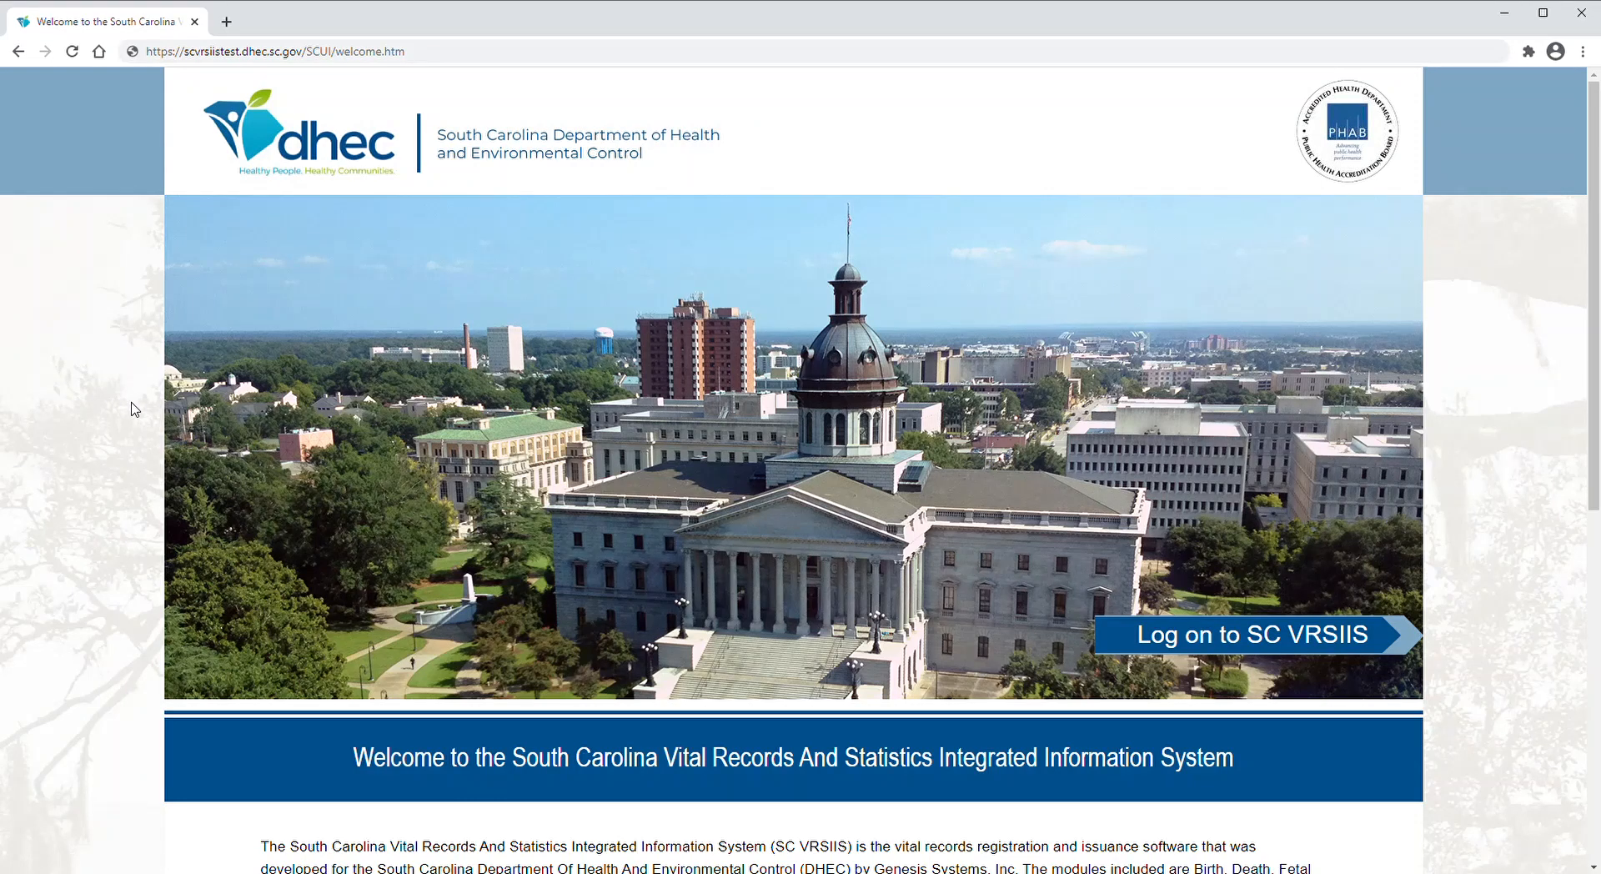
scroll(134, 409, down, 4)
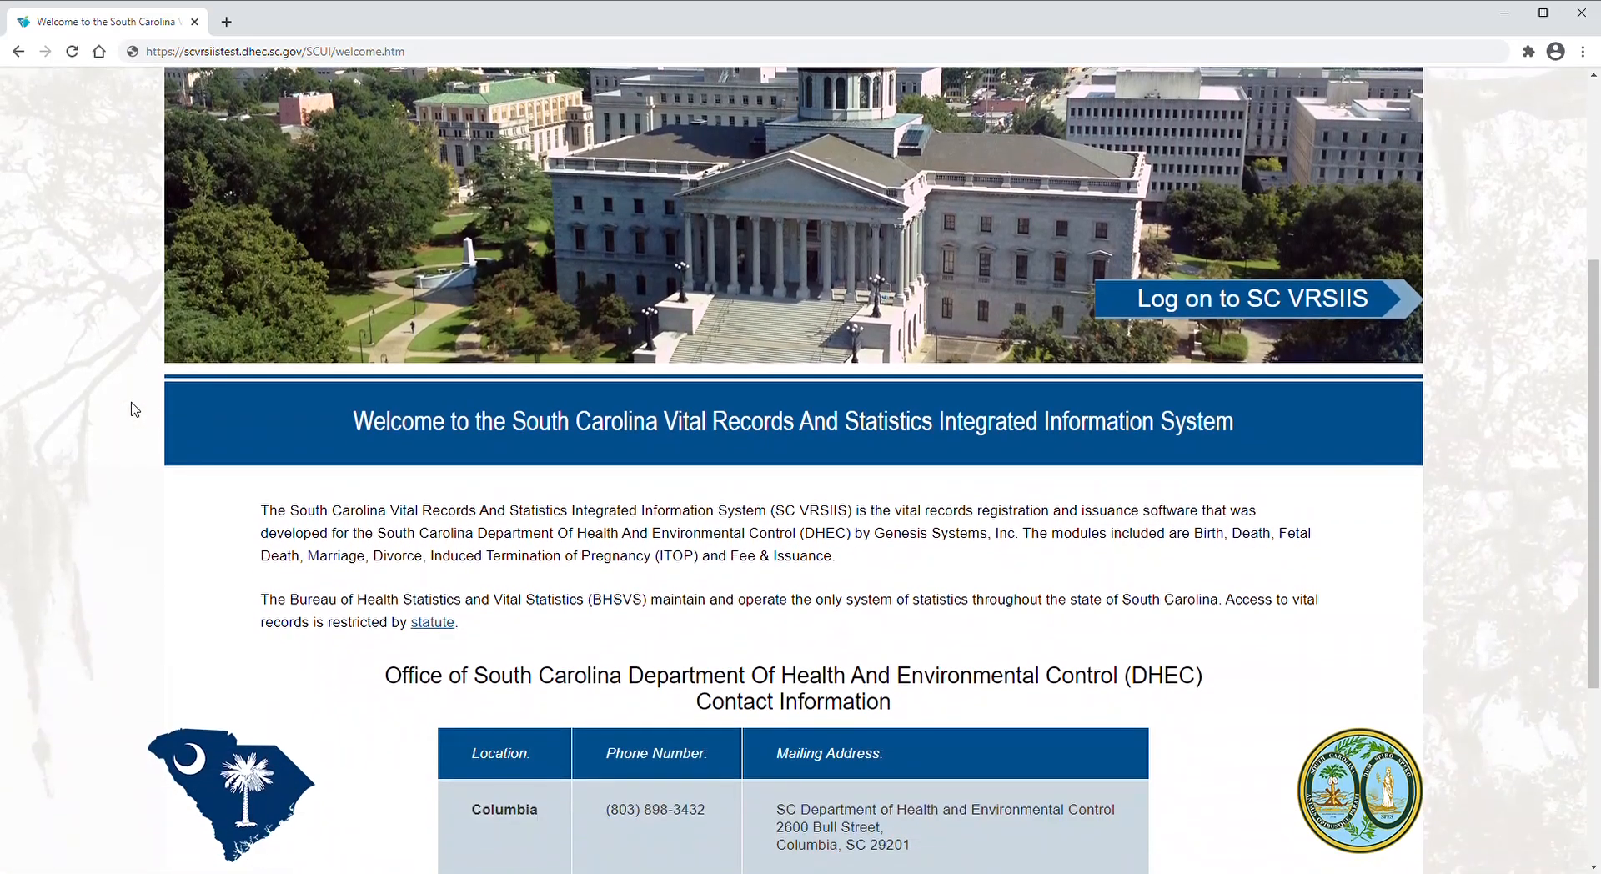
scroll(133, 409, down, 4)
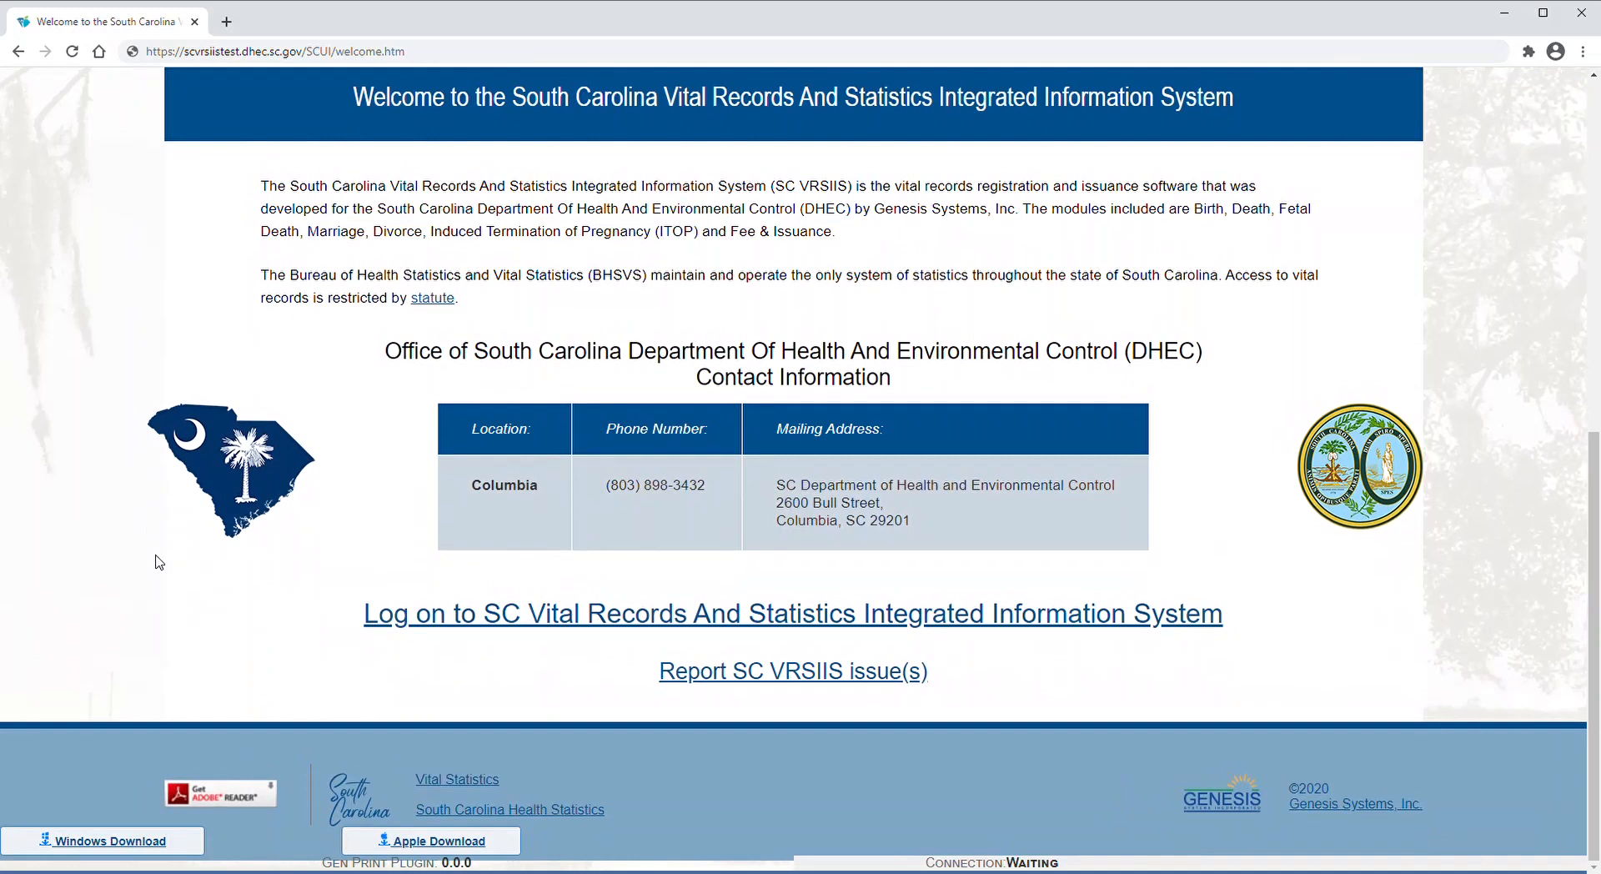
click(156, 843)
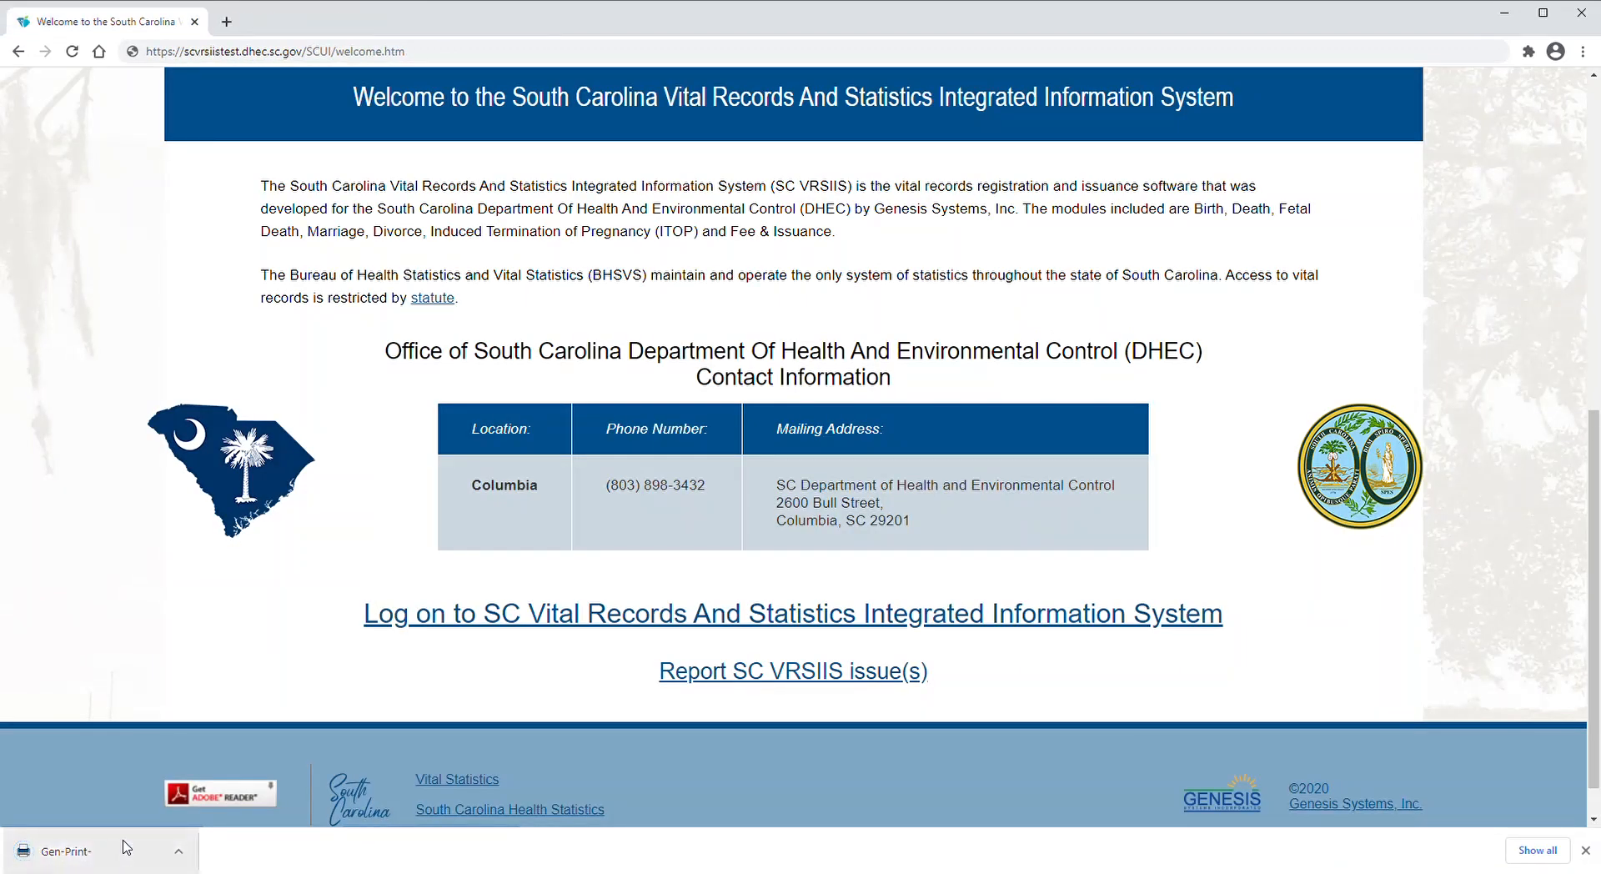
click(107, 867)
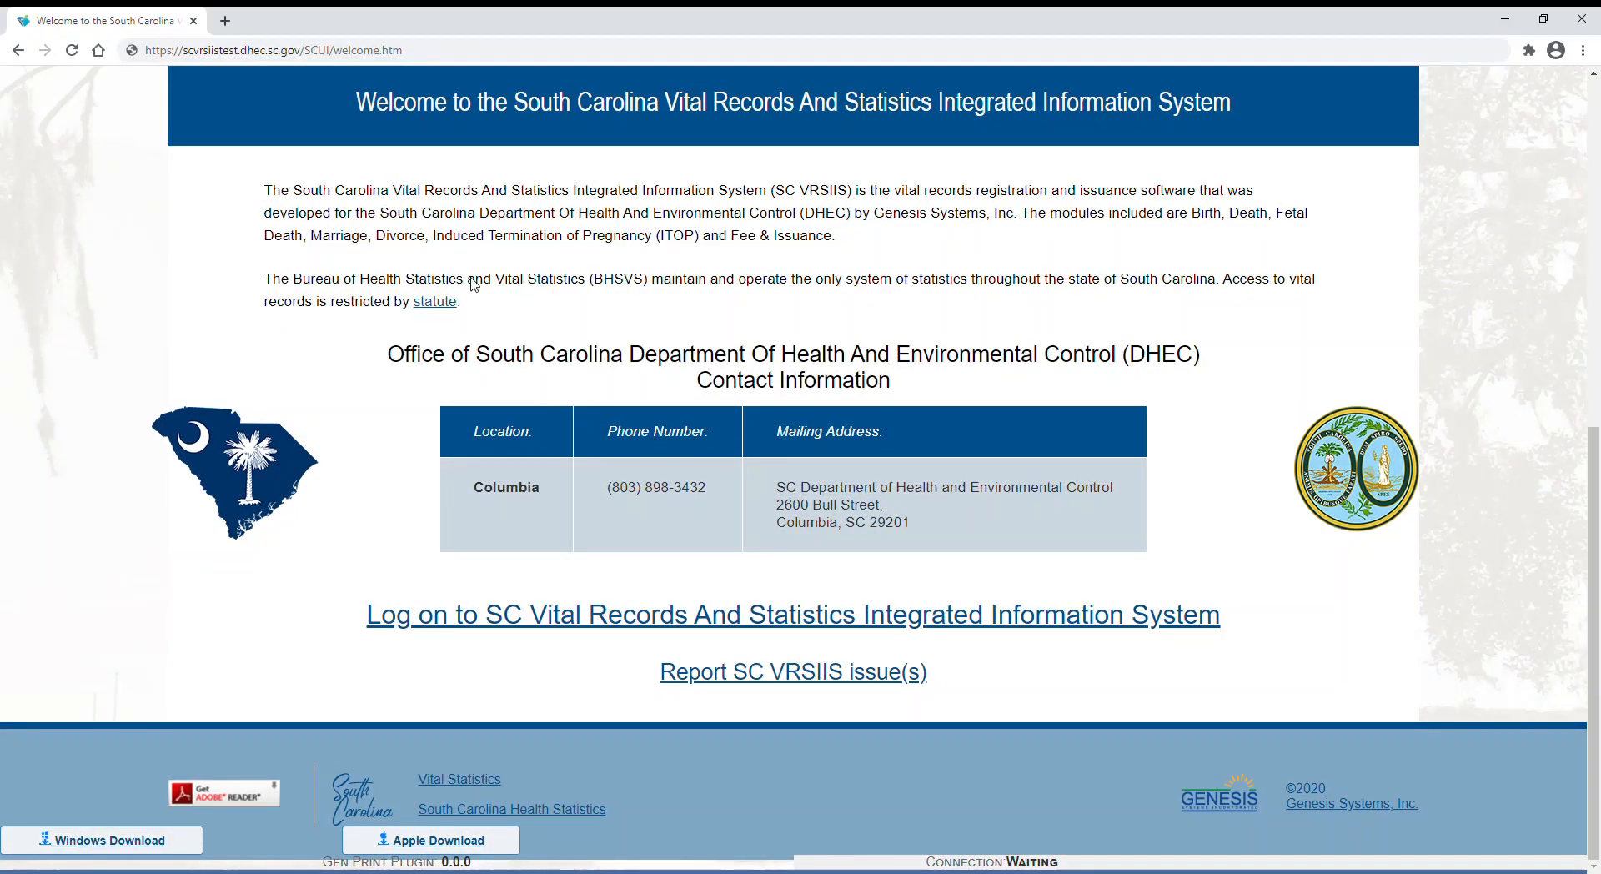
Log on to SC VRSIIS with TEST FUNERAL HOME 1 - (DEATH) as the location.
scroll(556, 823, up, 8)
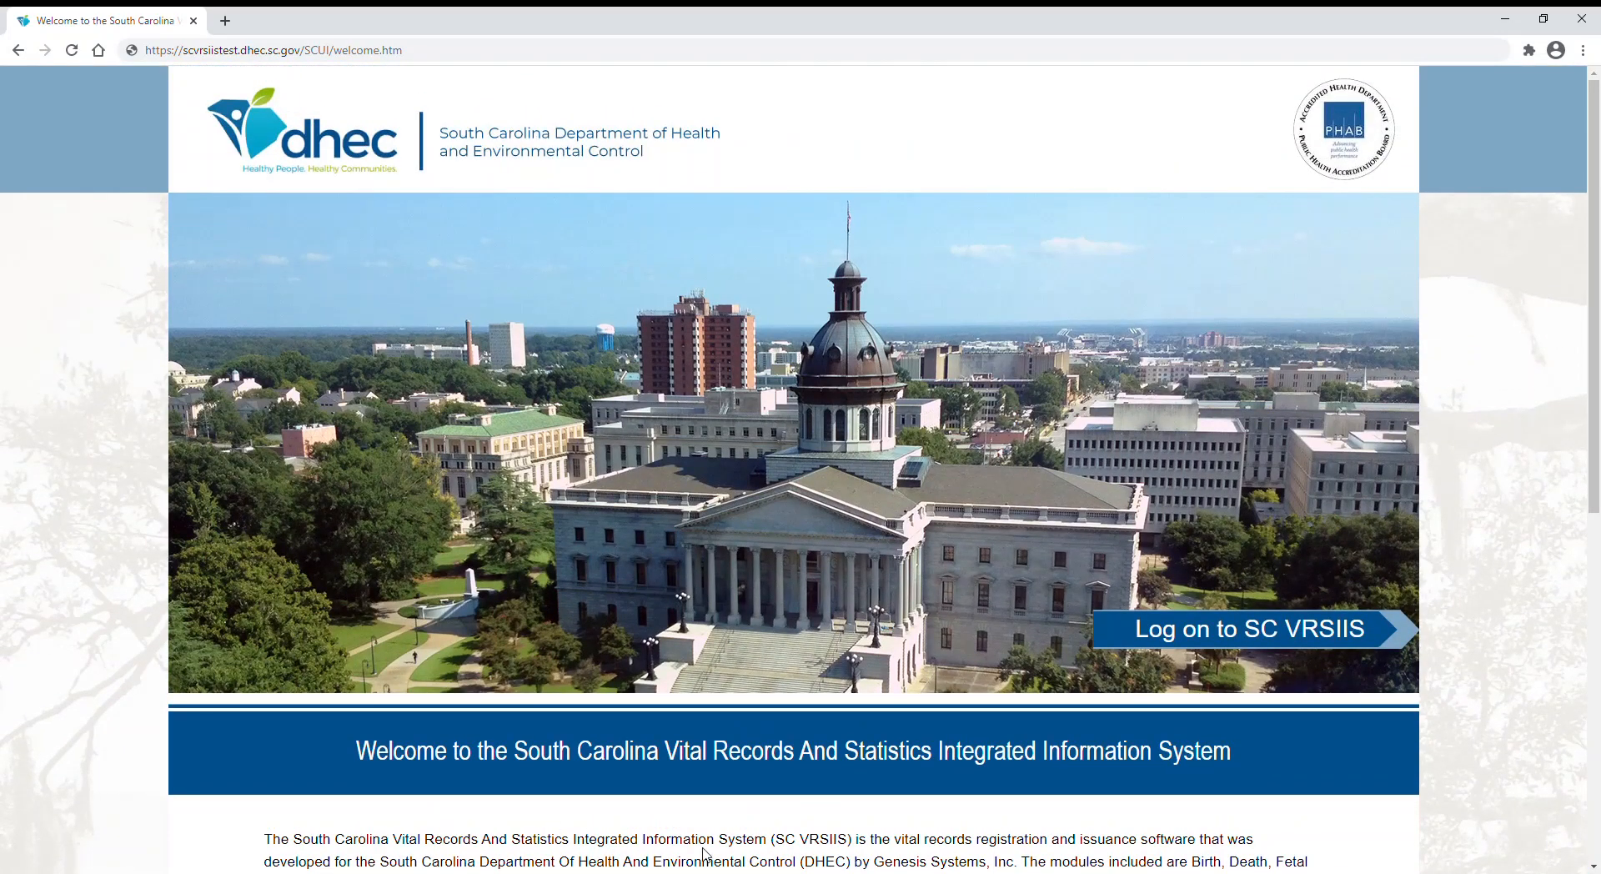
click(1230, 631)
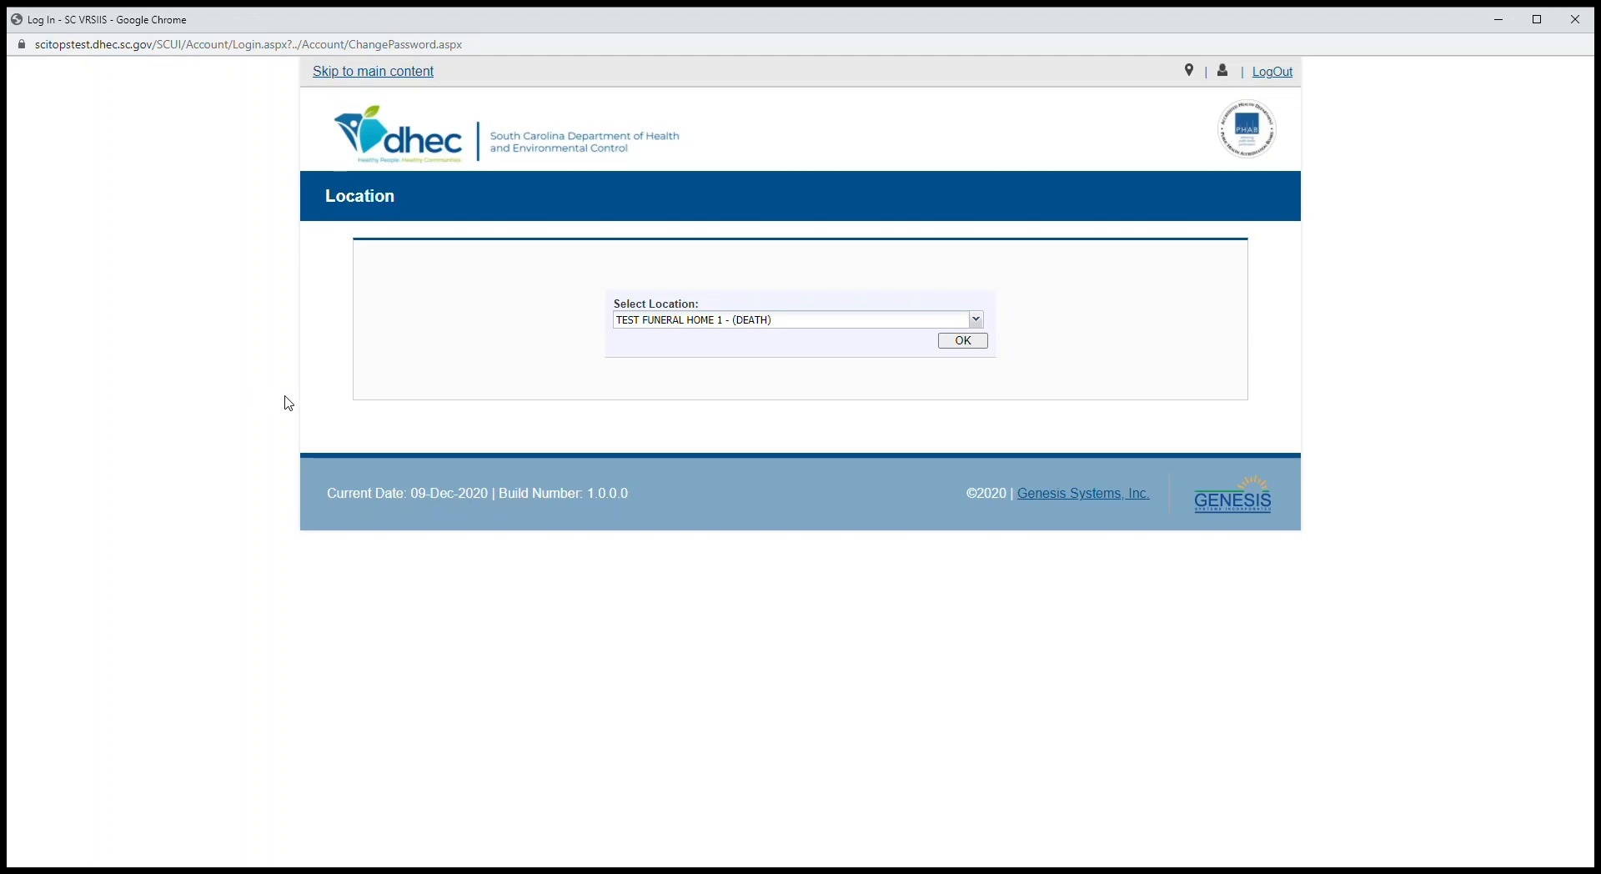
click(977, 321)
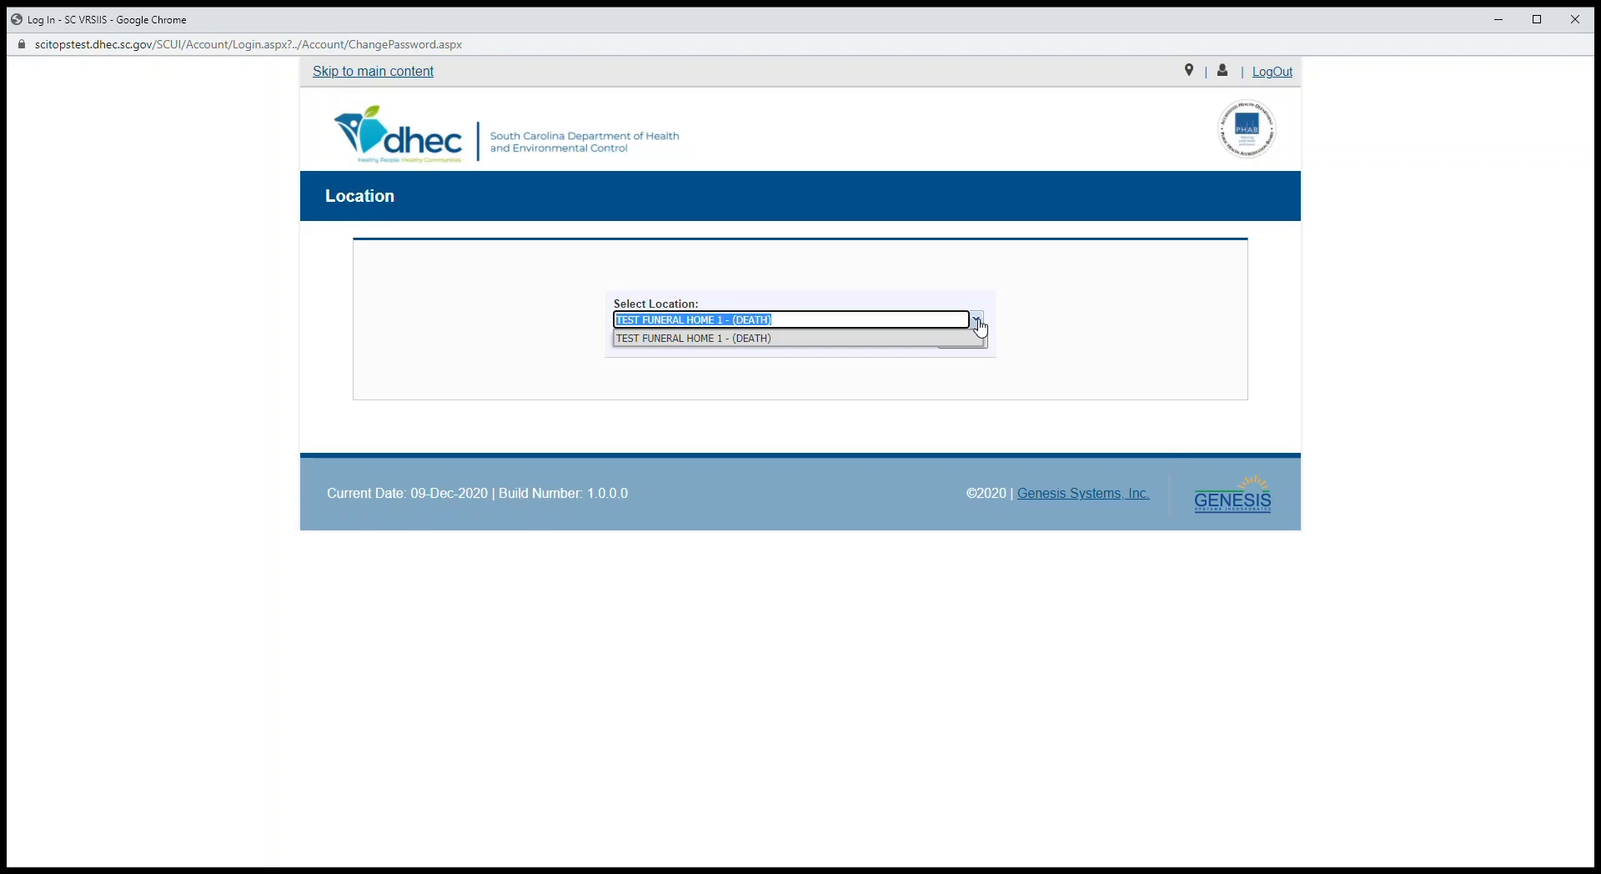
click(1012, 333)
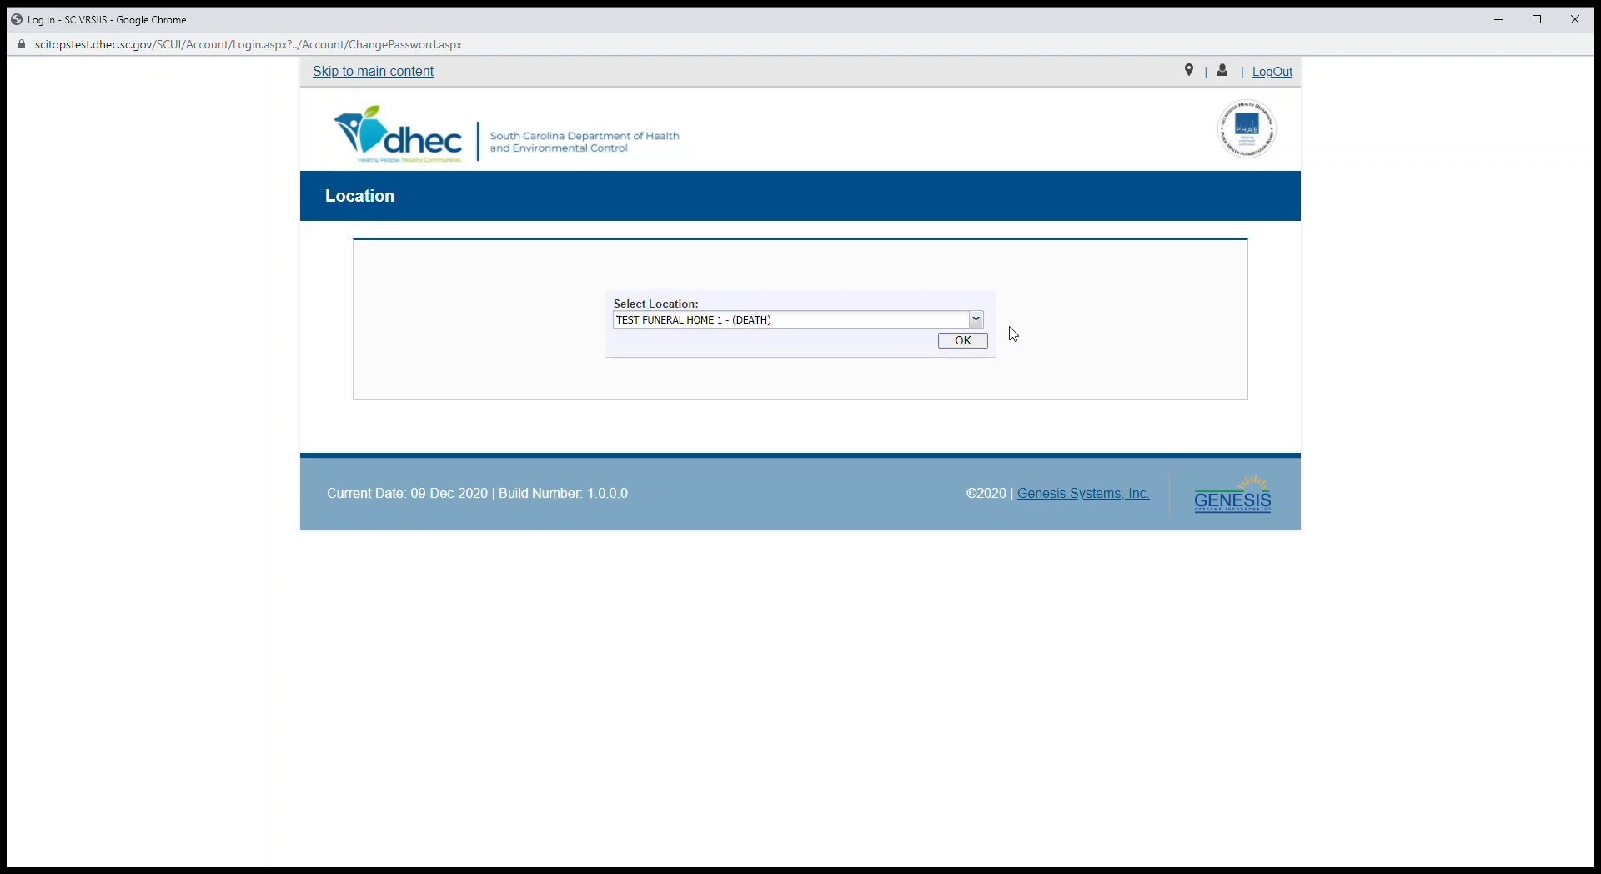
click(971, 345)
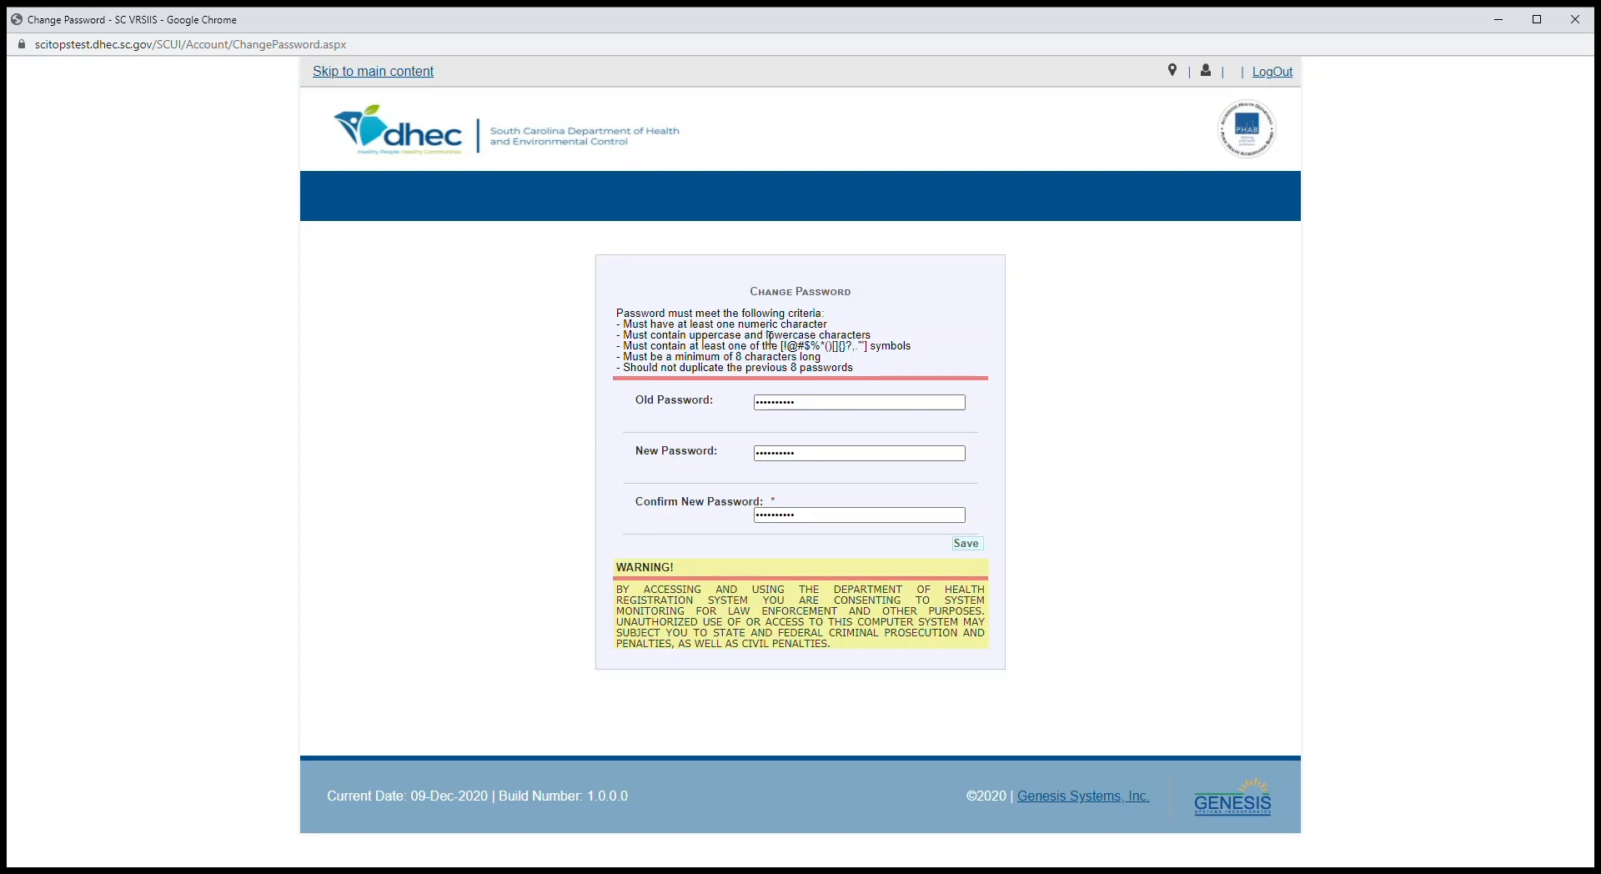
Save the account password change and allow pop-ups for the site.
click(768, 404)
click(967, 547)
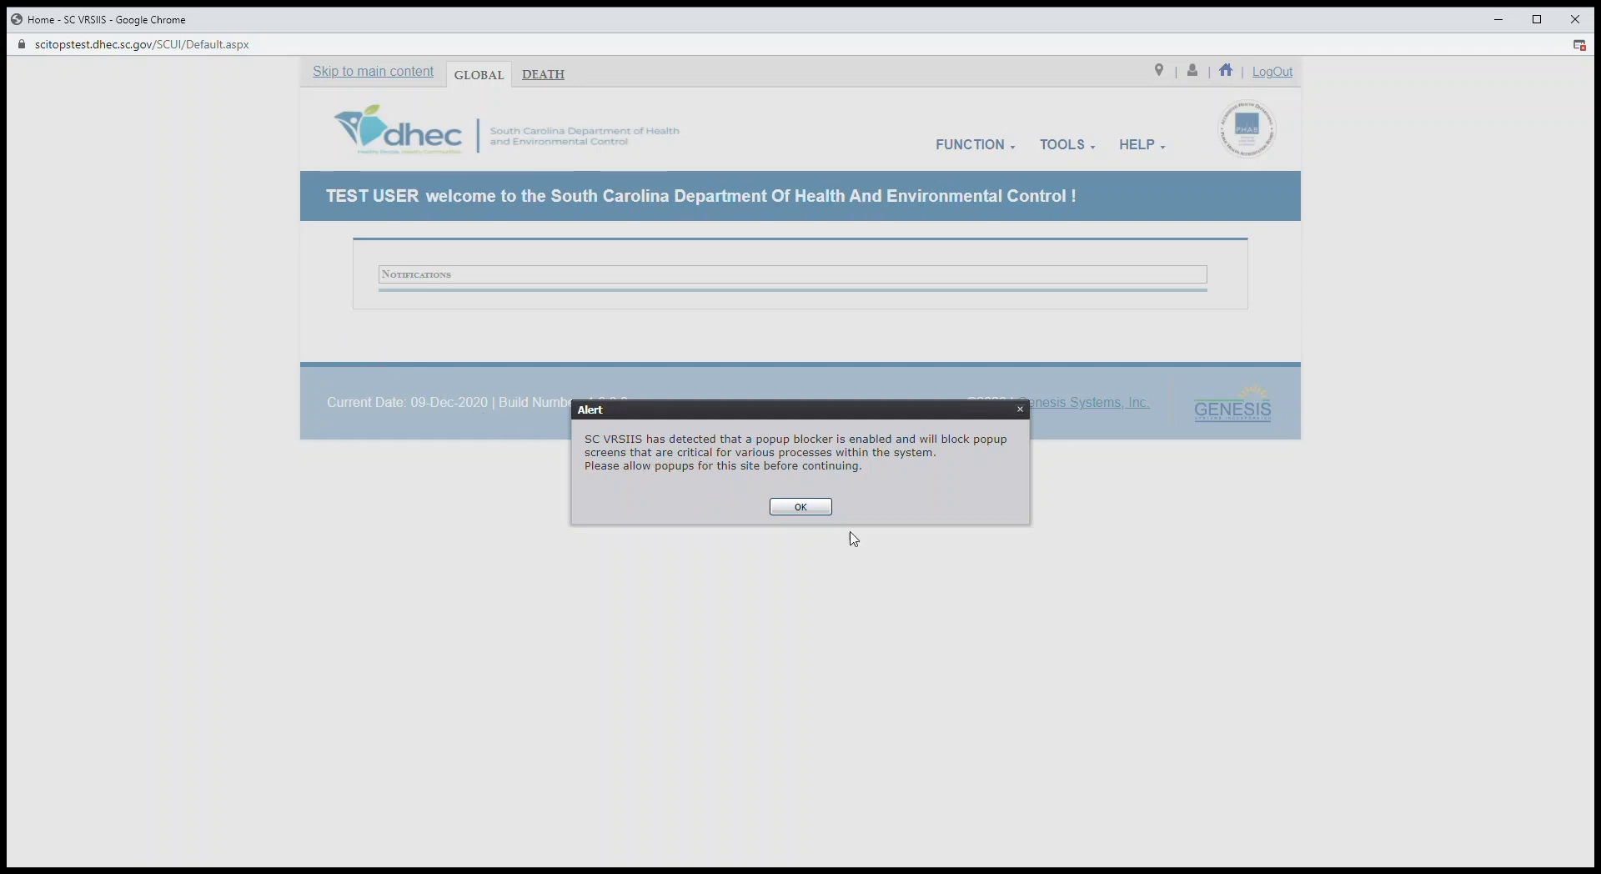
click(805, 506)
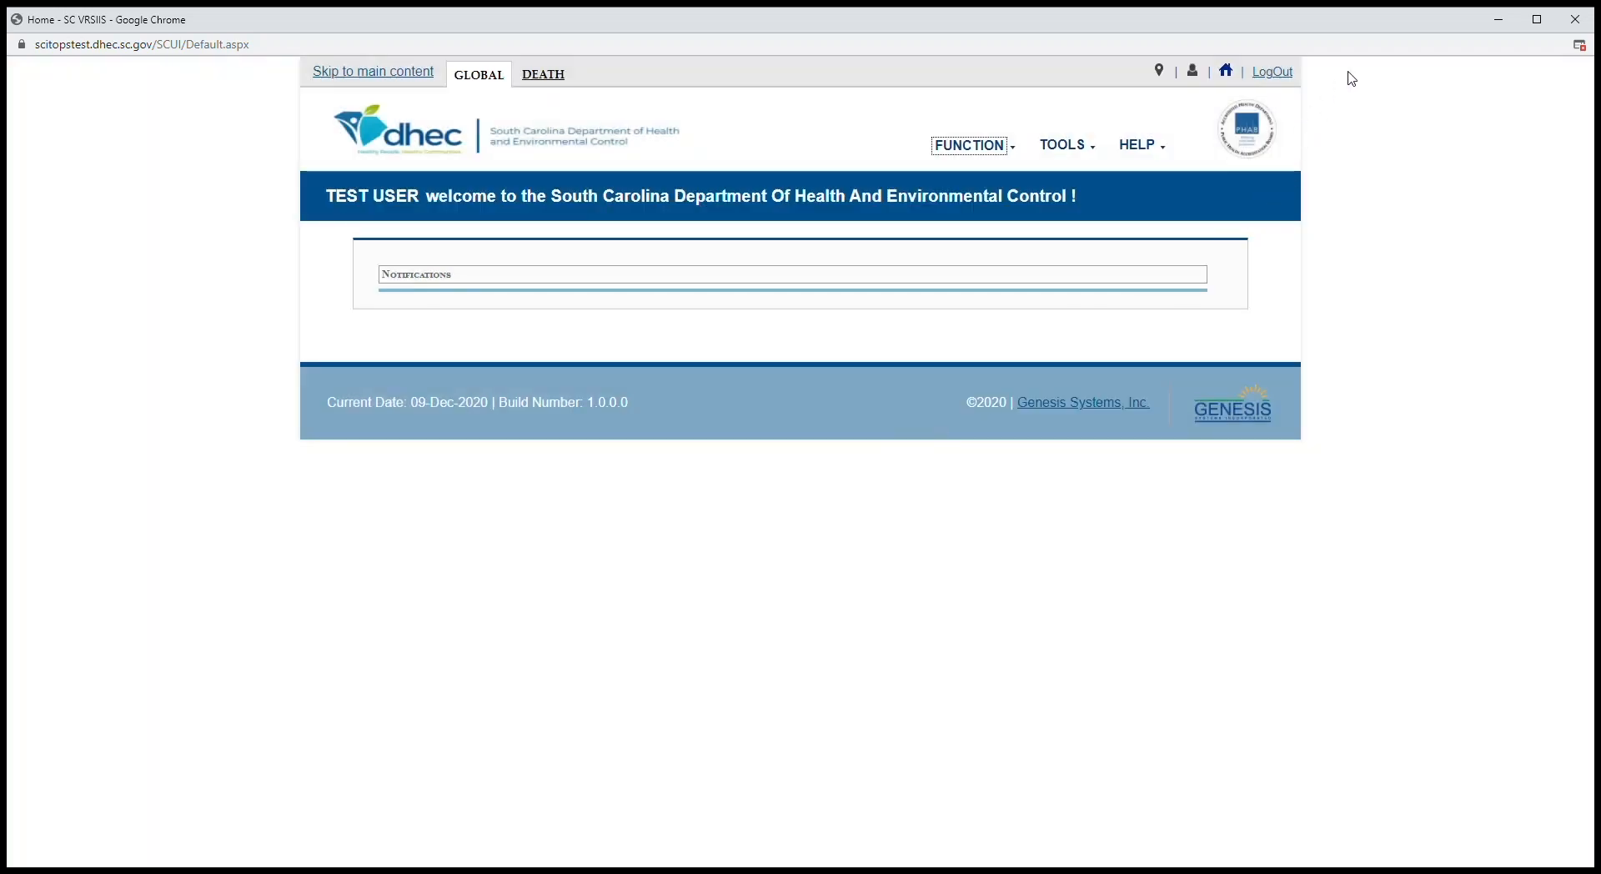
click(1581, 48)
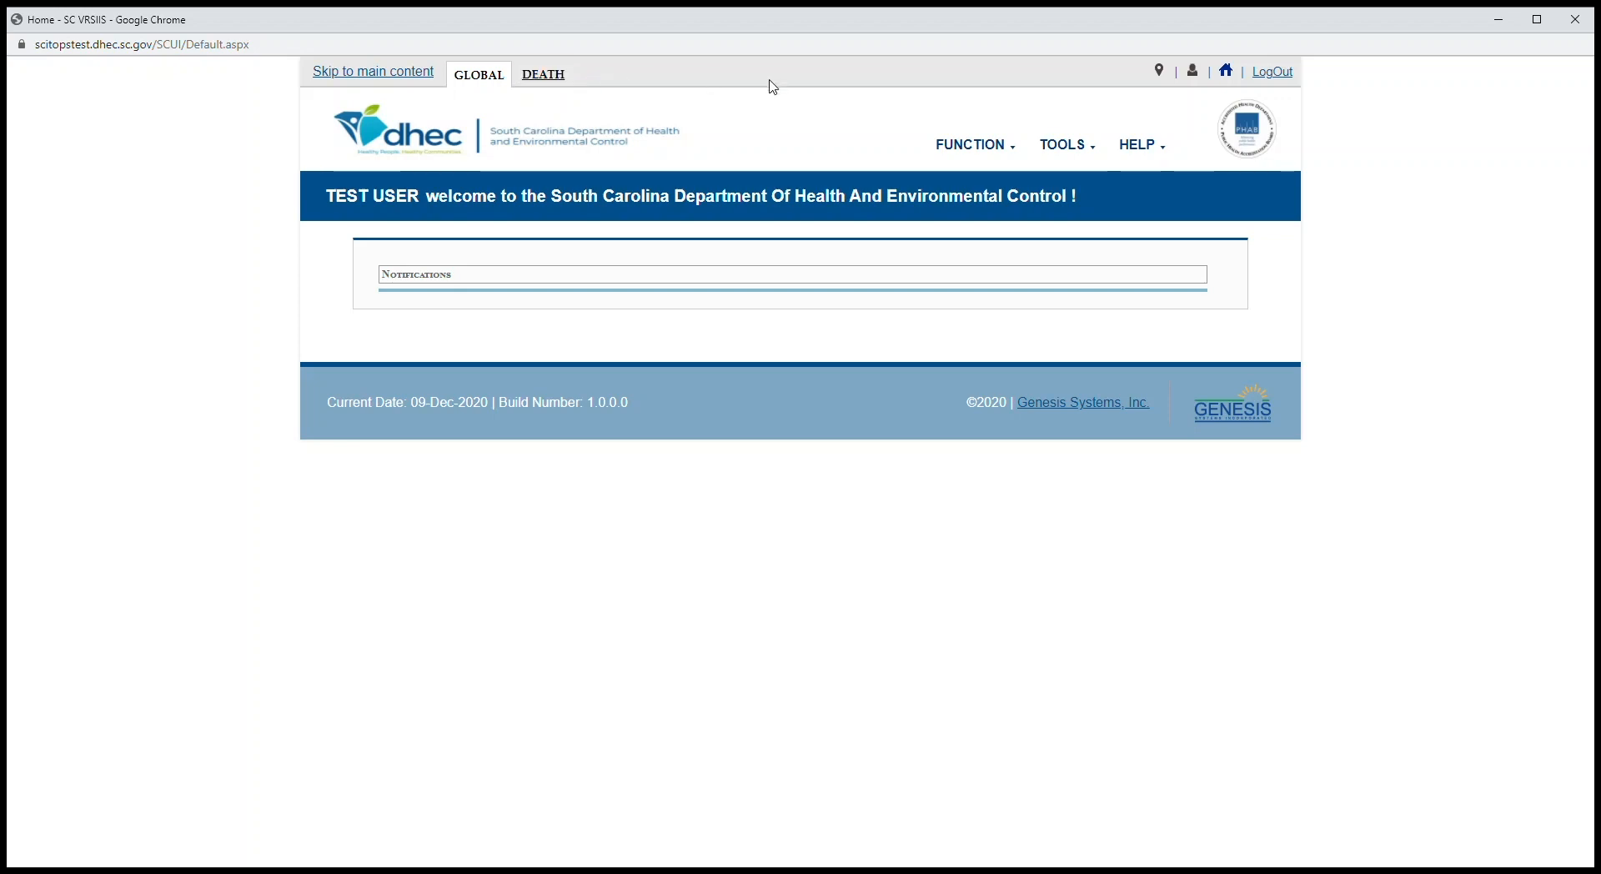
click(967, 145)
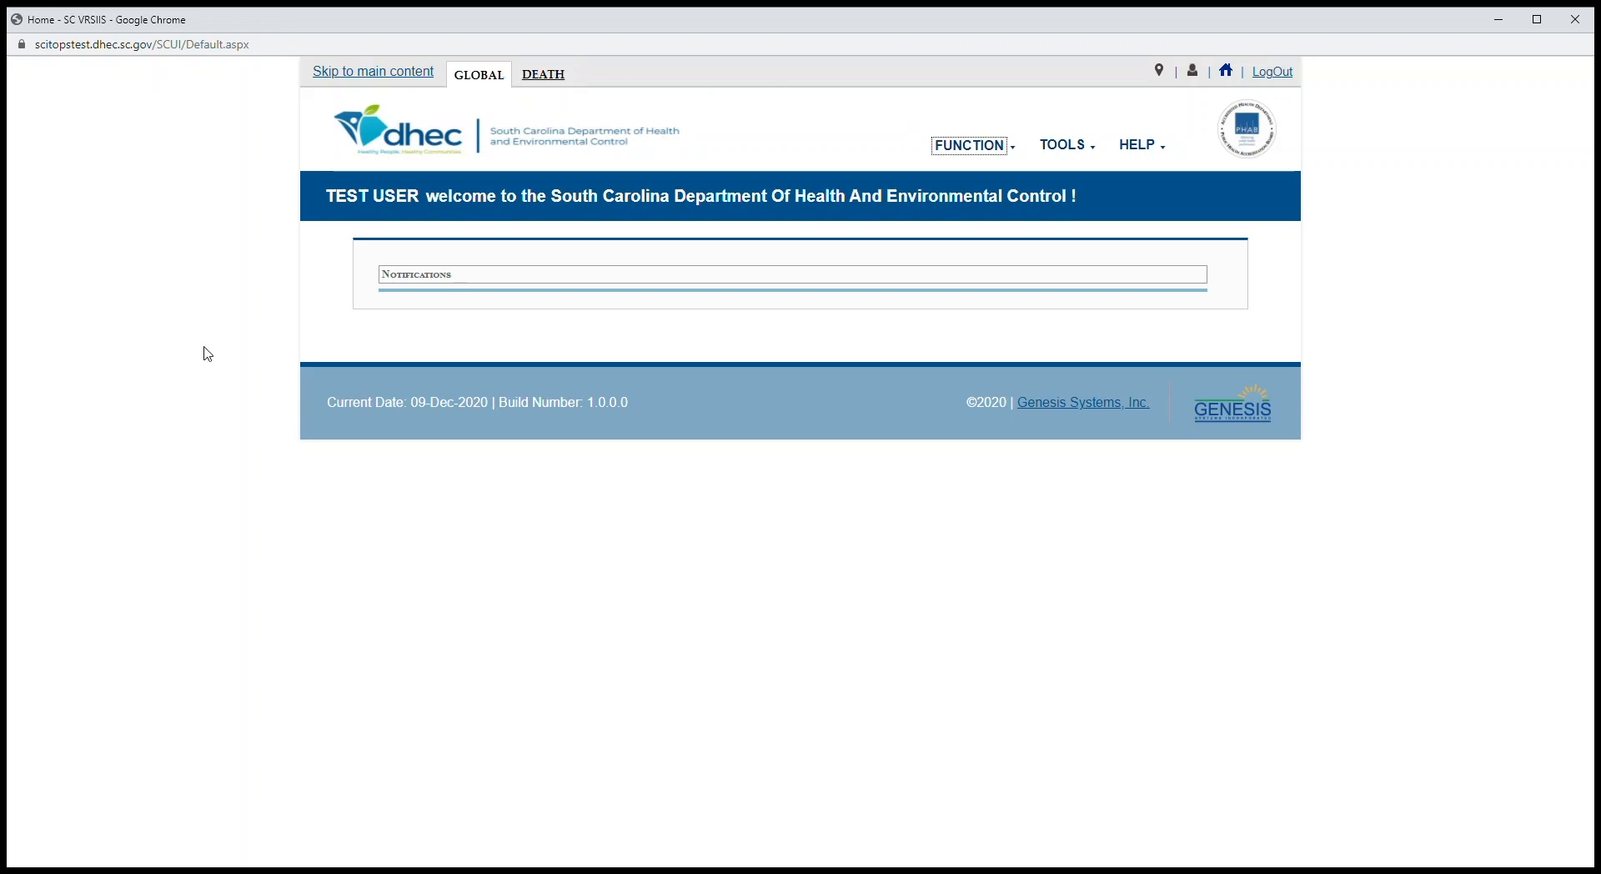
click(993, 158)
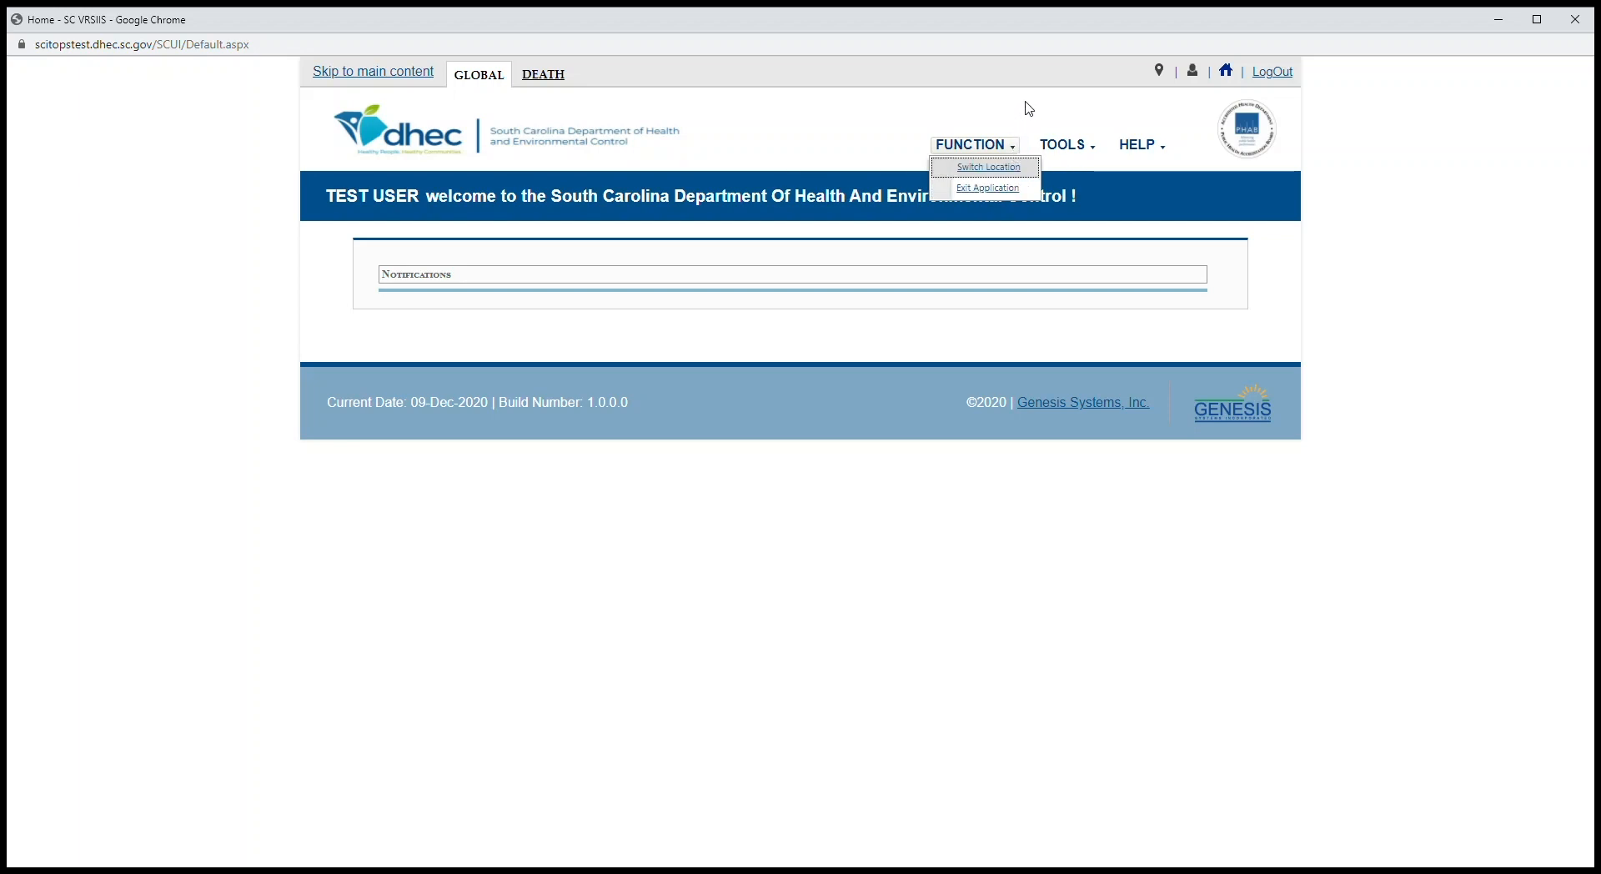
mouse_move(1224, 76)
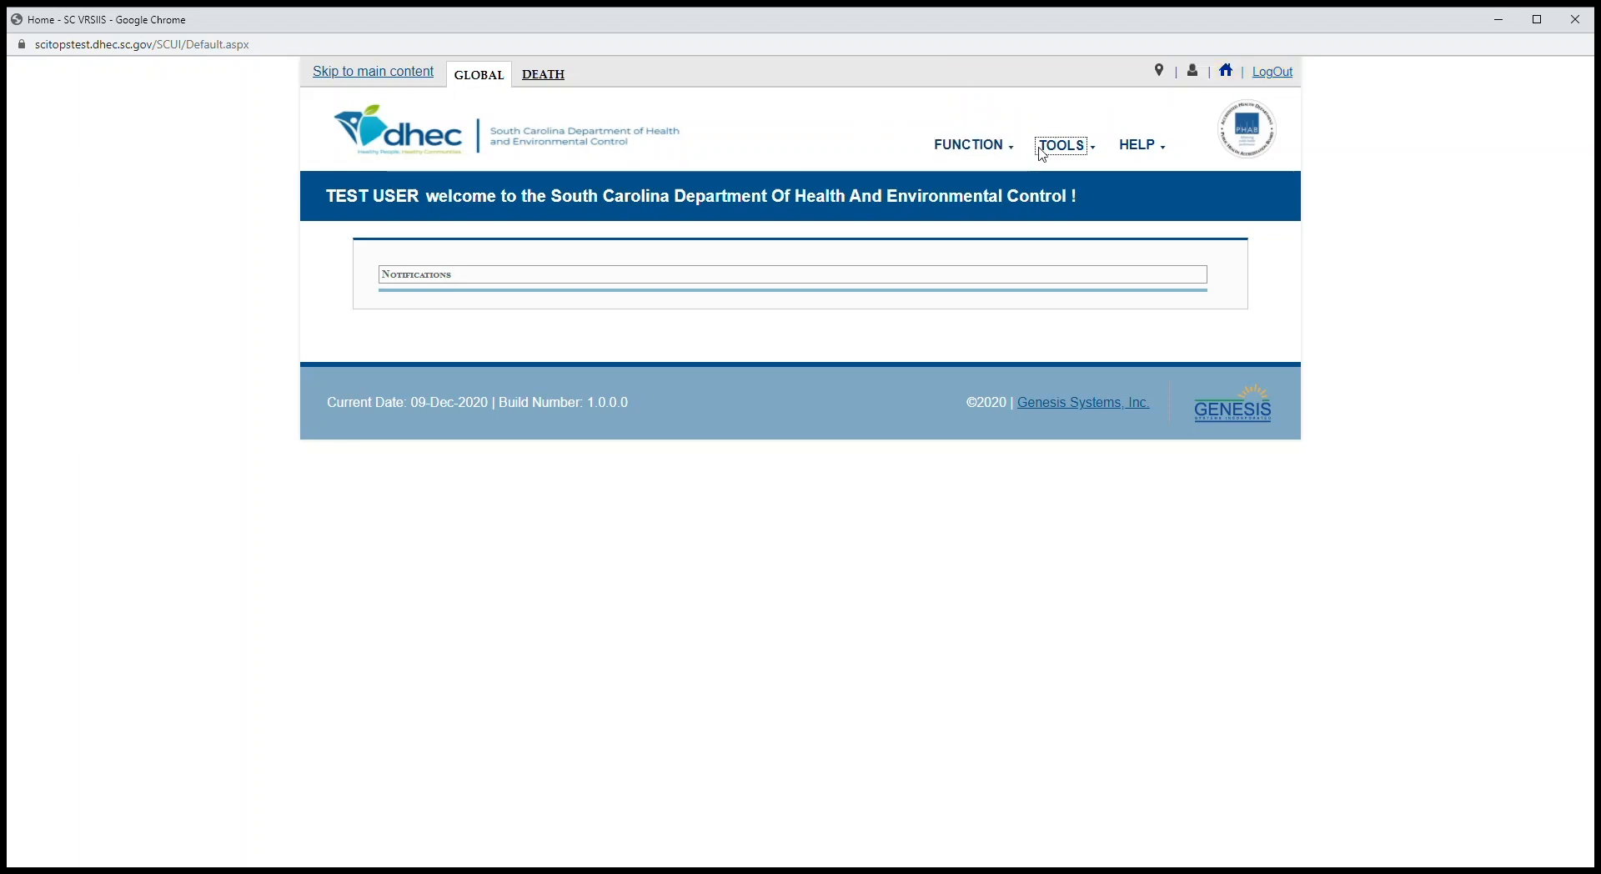
Open the Printer Setup utility.
mouse_move(1088, 155)
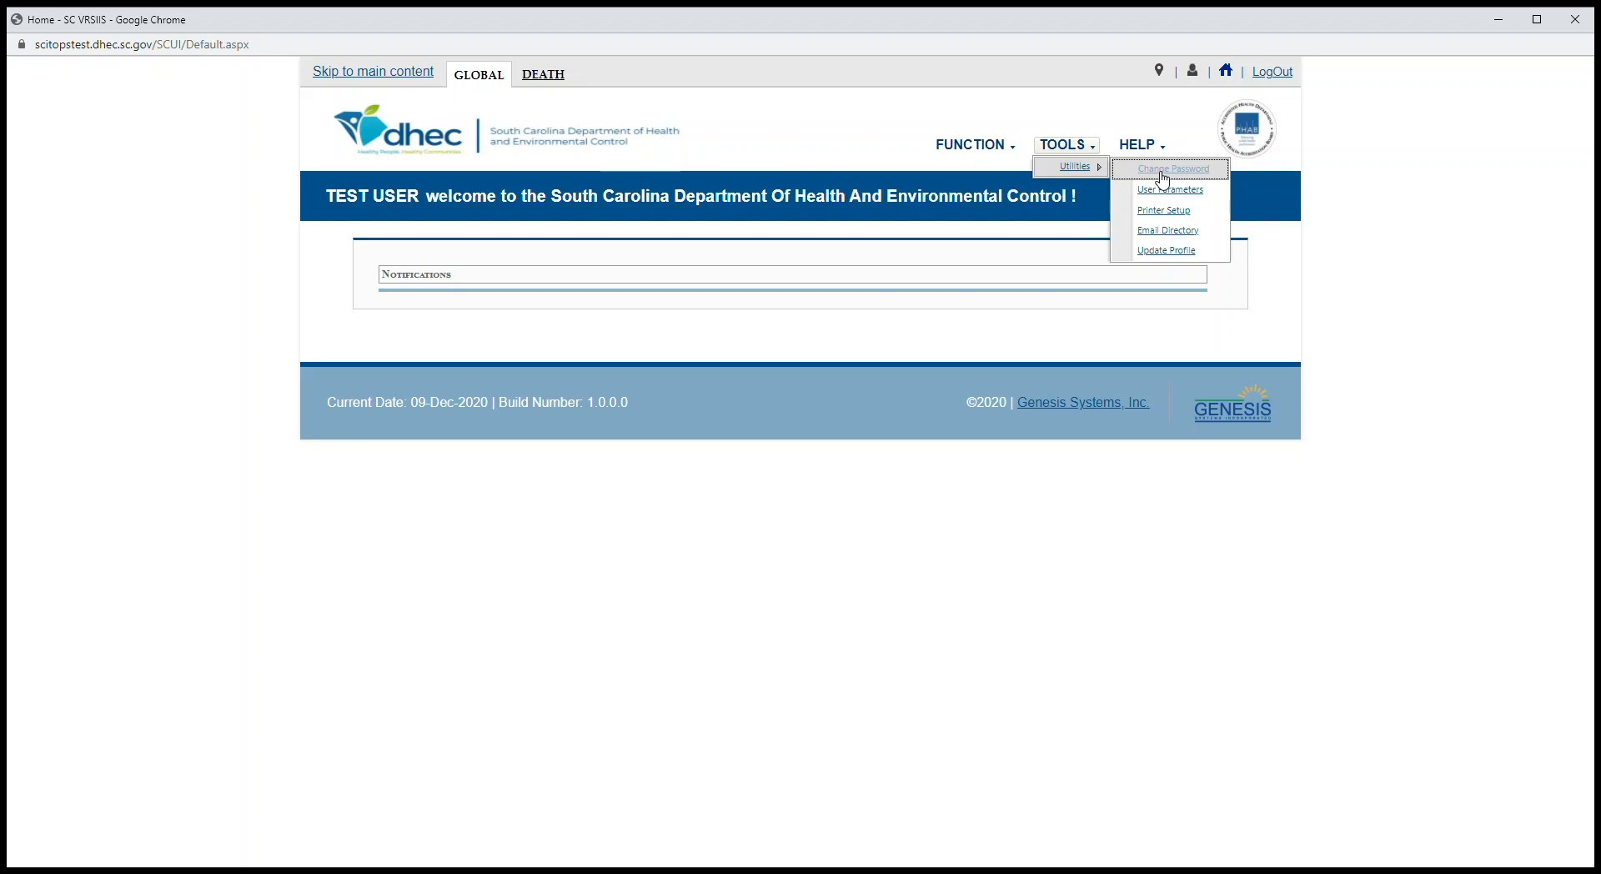
click(1164, 210)
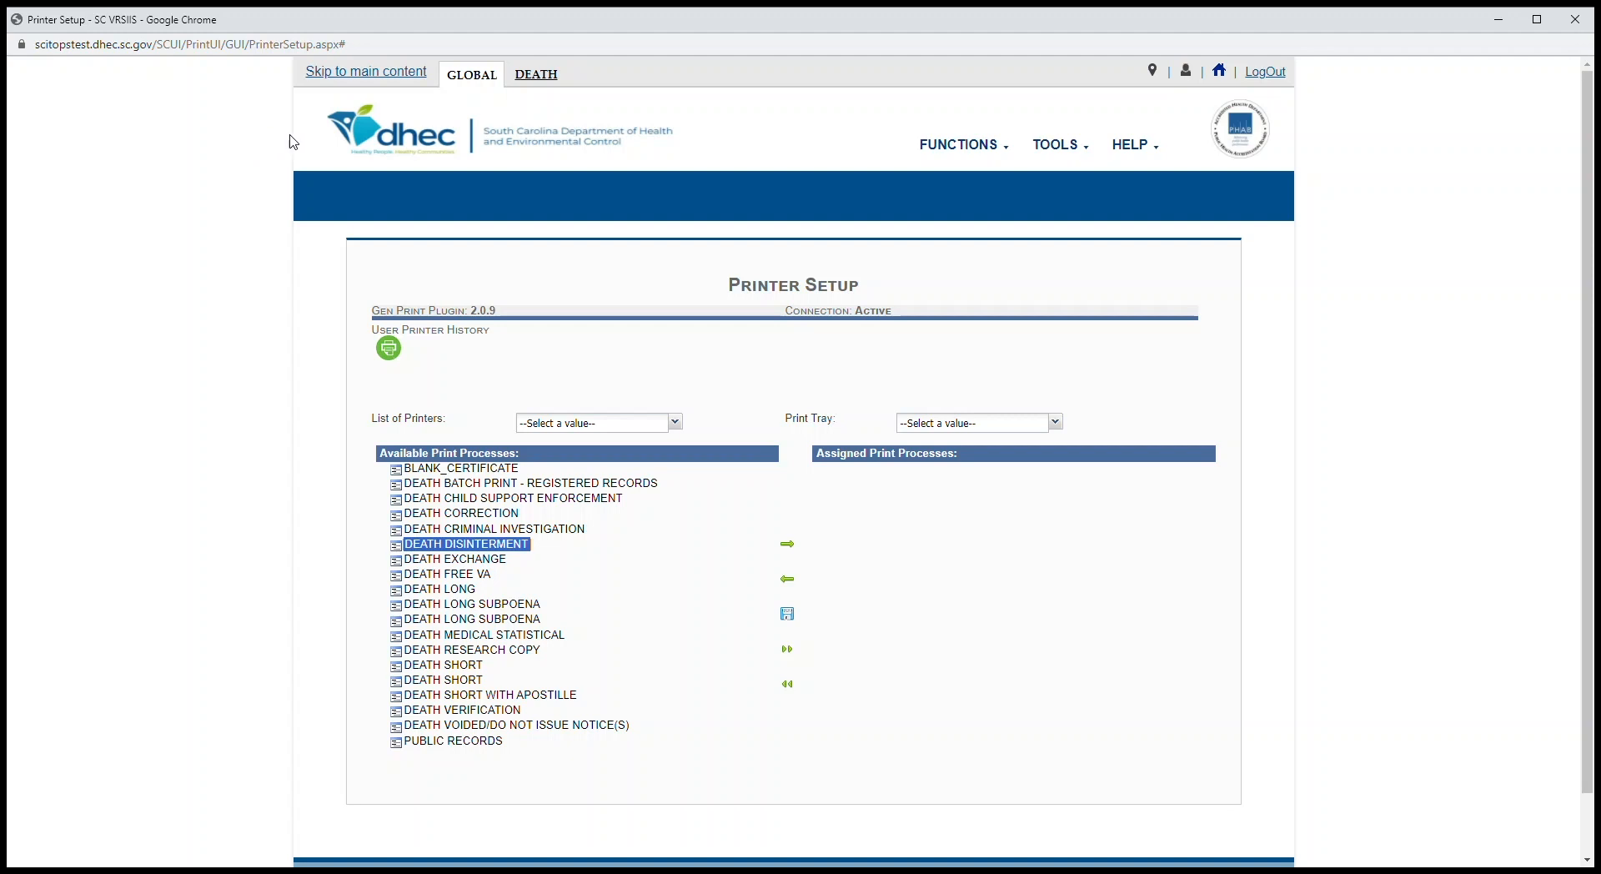
Extend the print process selection from DEATH DISINTERMENT down to DEATH LONG.
key(shift+Down)
key(shift+Down)
key(shift+Down)
Choose the Dell B2360dn Laser Printer with Tray 1 for the print assignments.
click(677, 424)
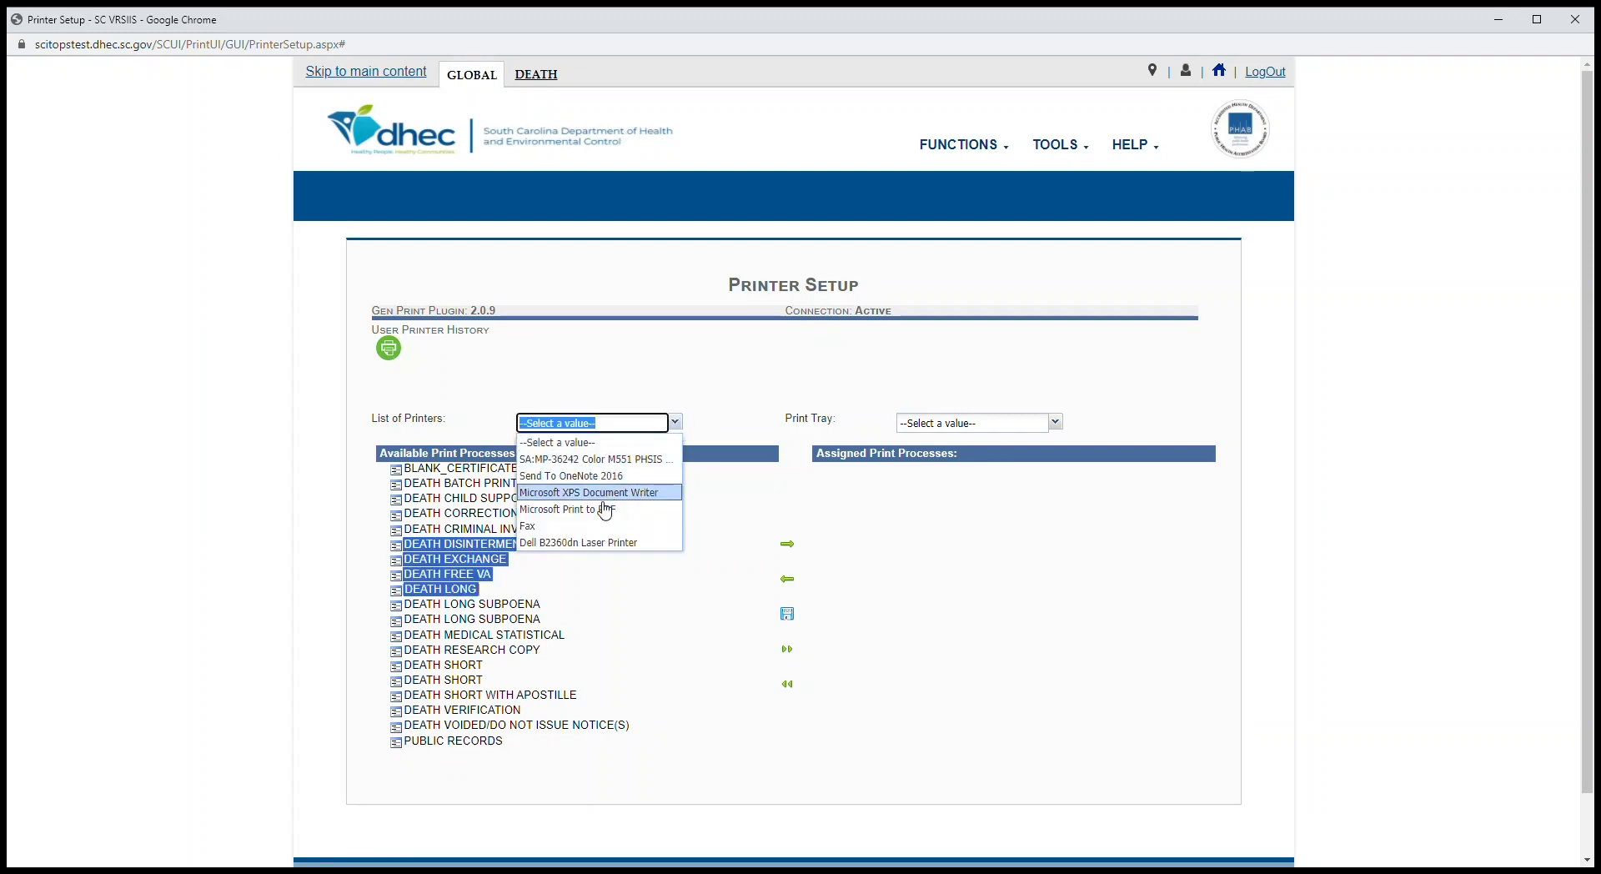
click(600, 544)
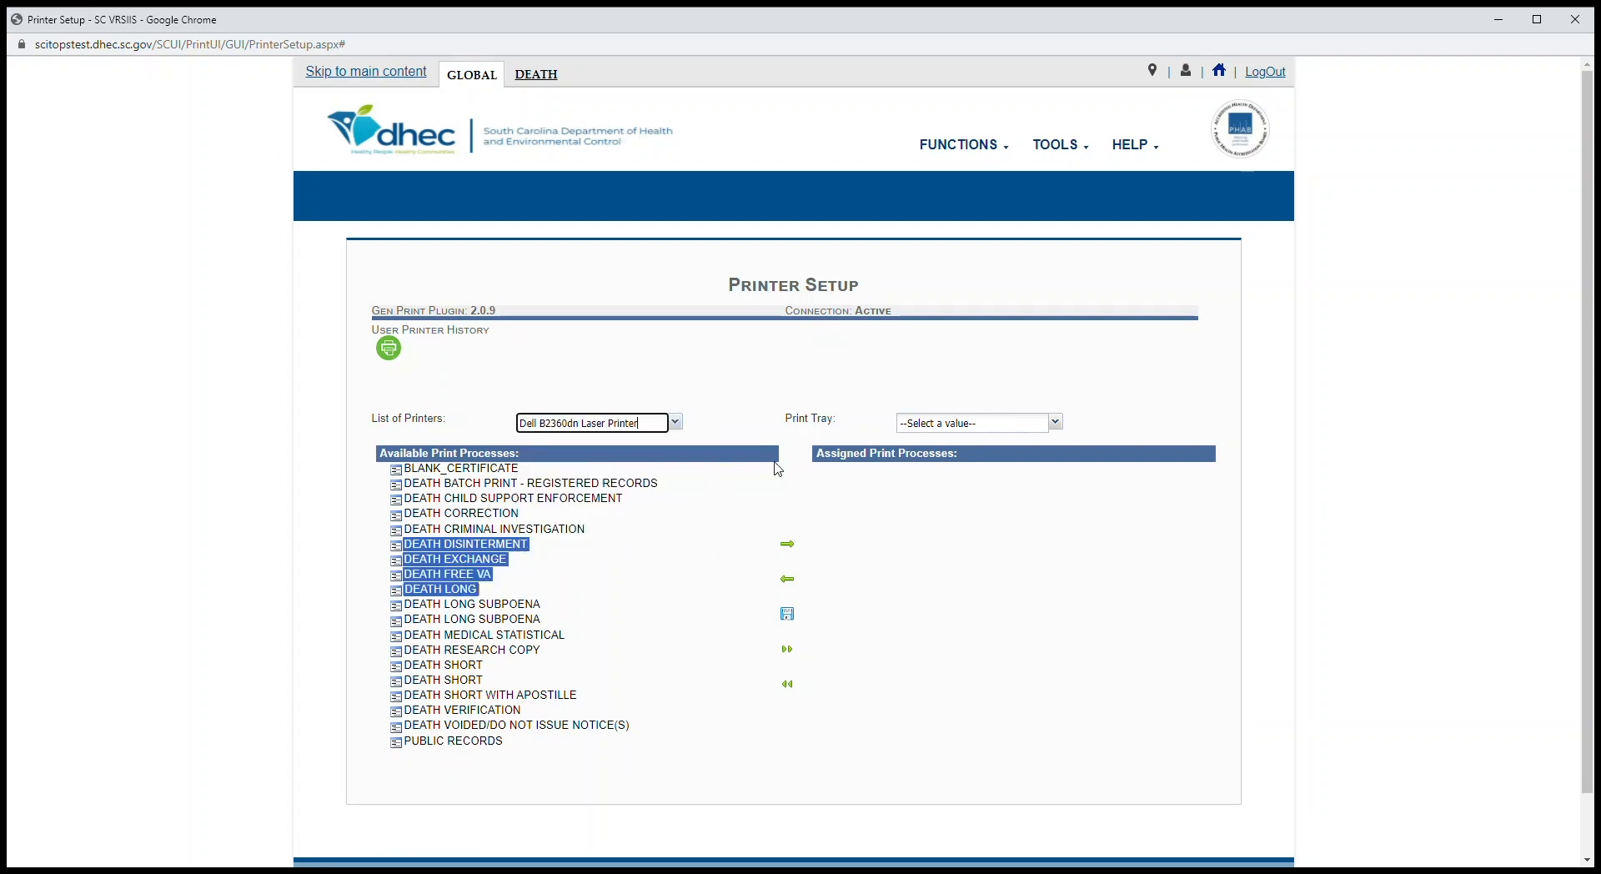
click(1057, 422)
click(967, 495)
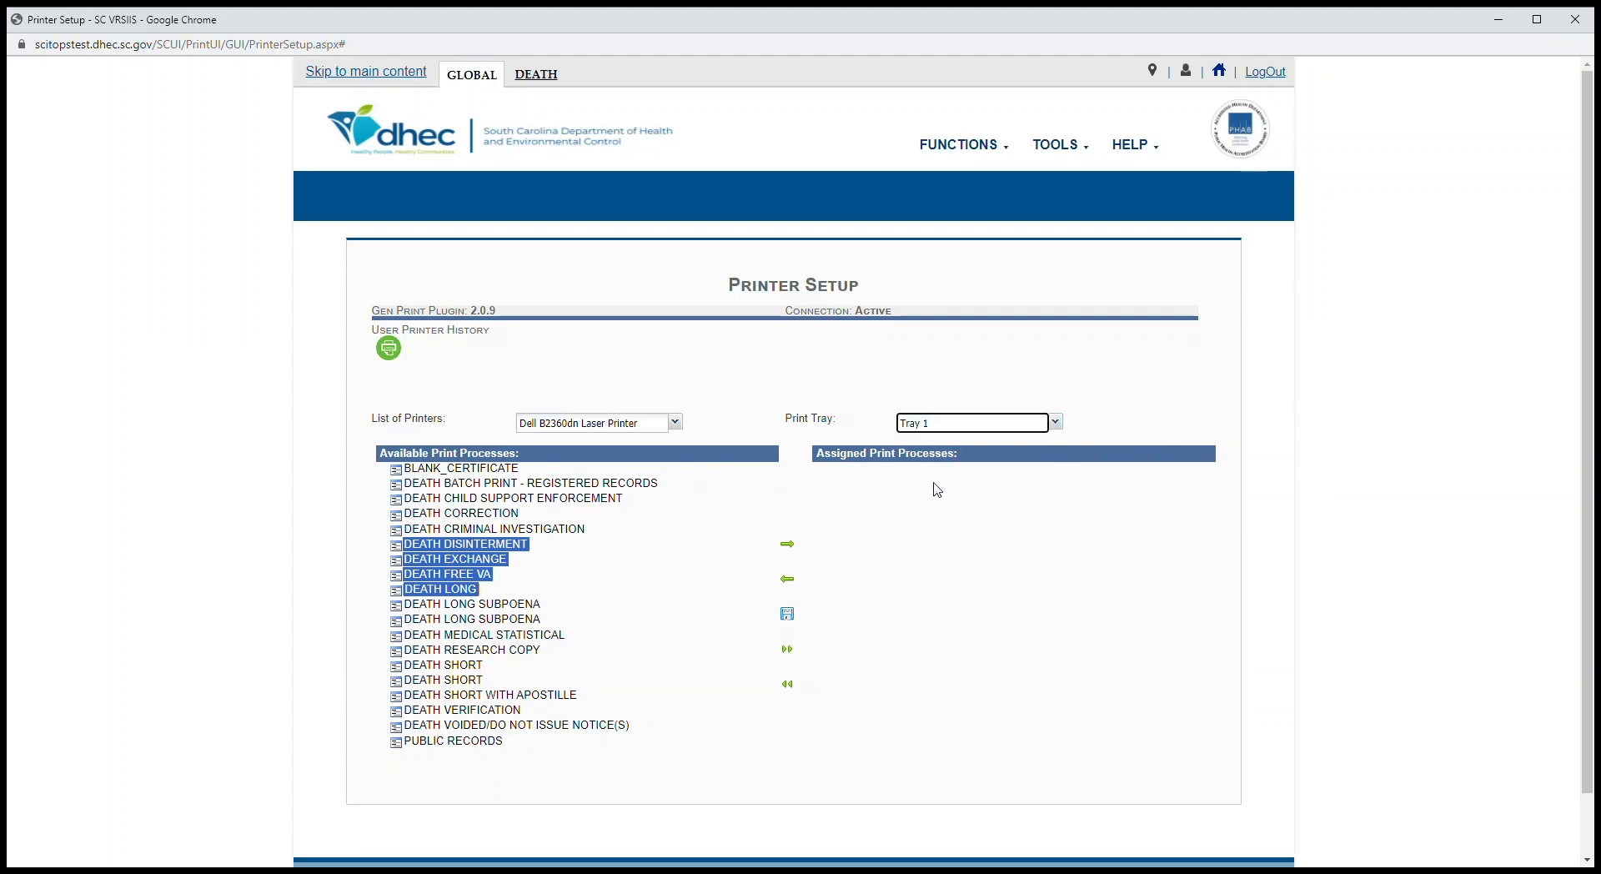
Assign the DEATH CRIMINAL INVESTIGATION, DEATH CHILD SUPPORT ENFORCEMENT and BLANK_CERTIFICATE print processes to Tray 1.
click(462, 530)
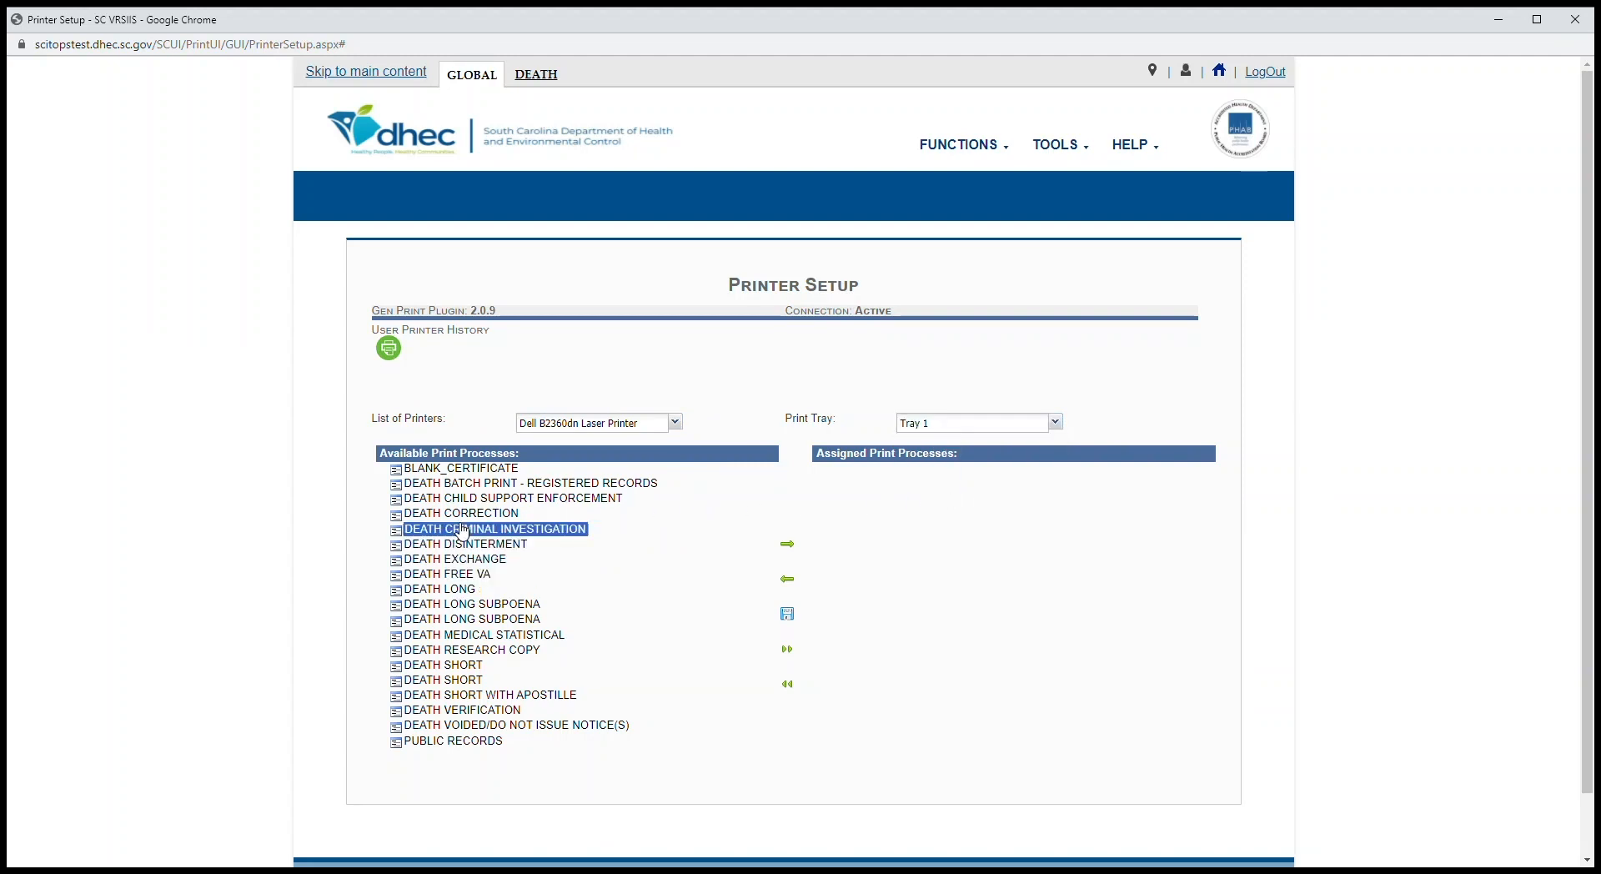
click(791, 549)
click(510, 499)
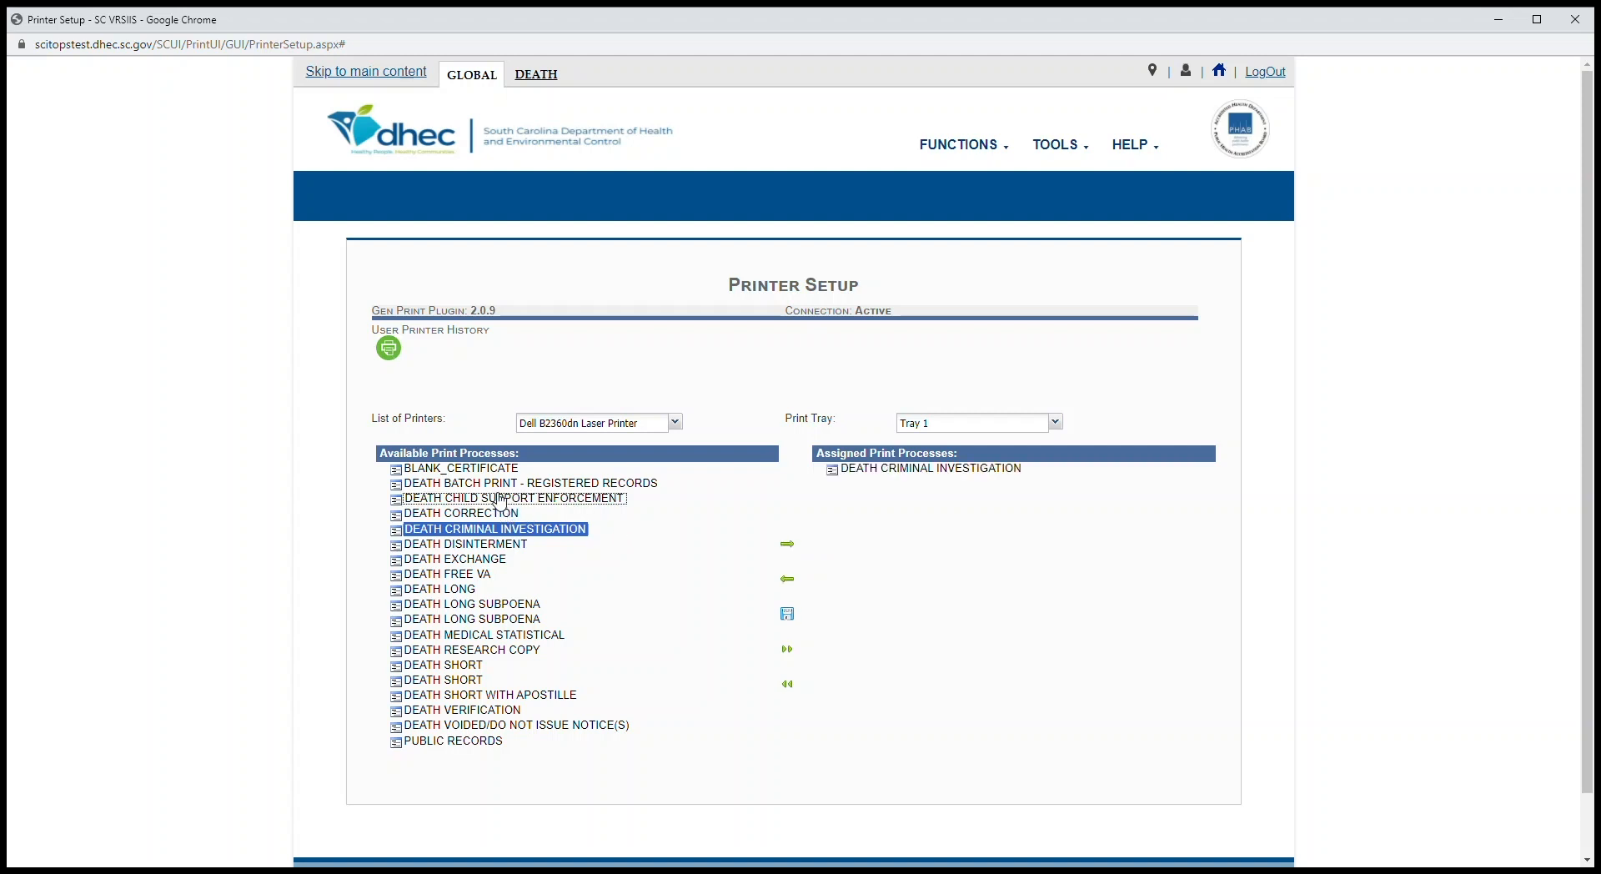
click(791, 548)
click(495, 470)
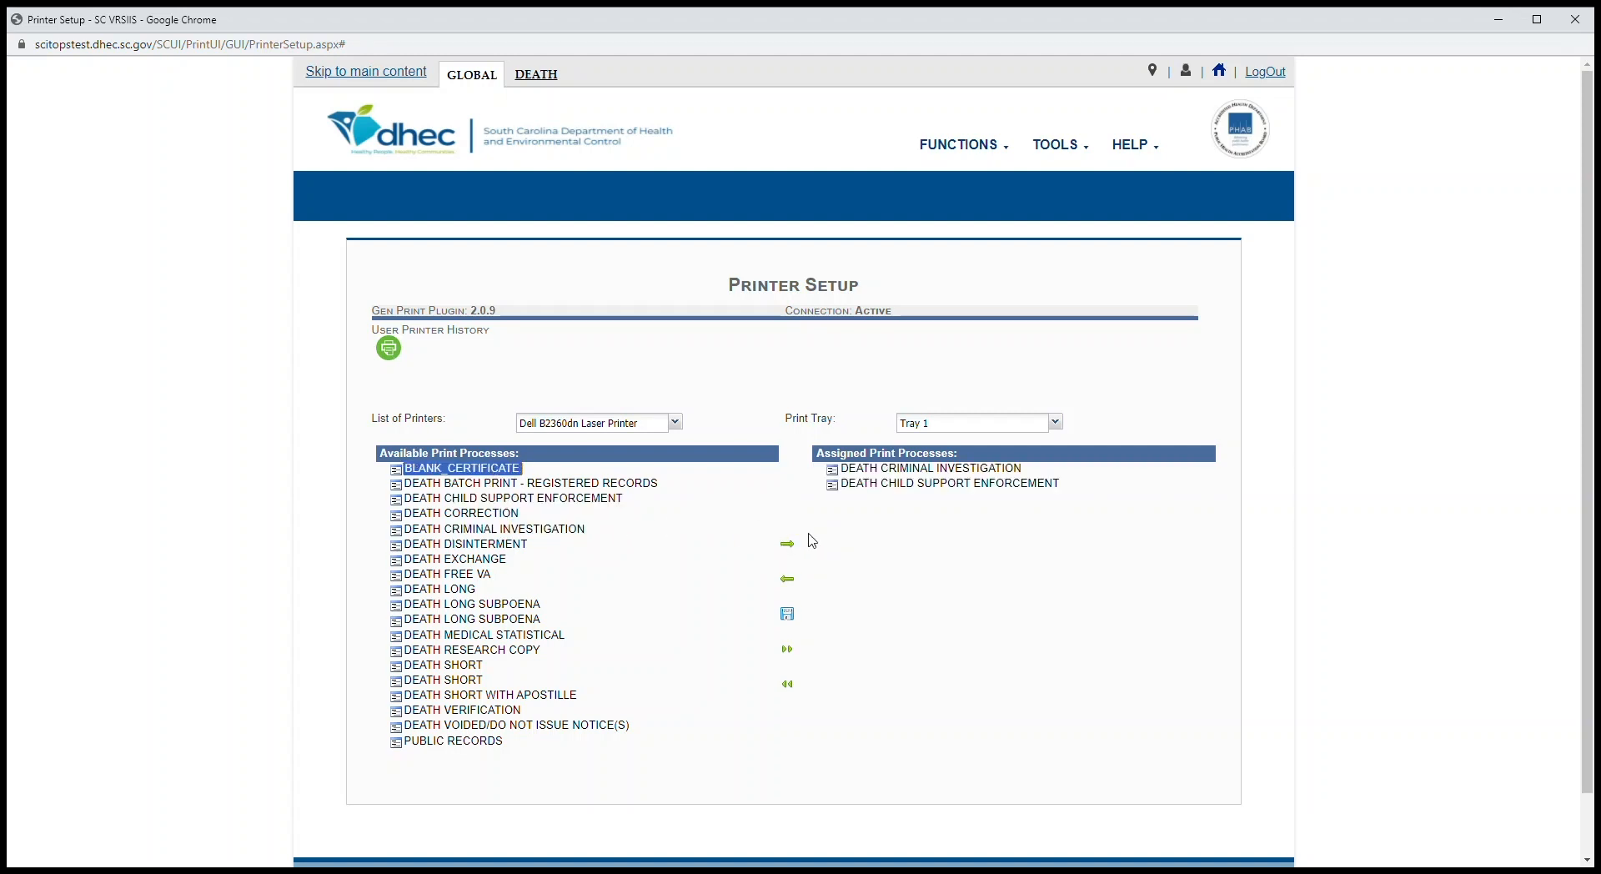
click(791, 549)
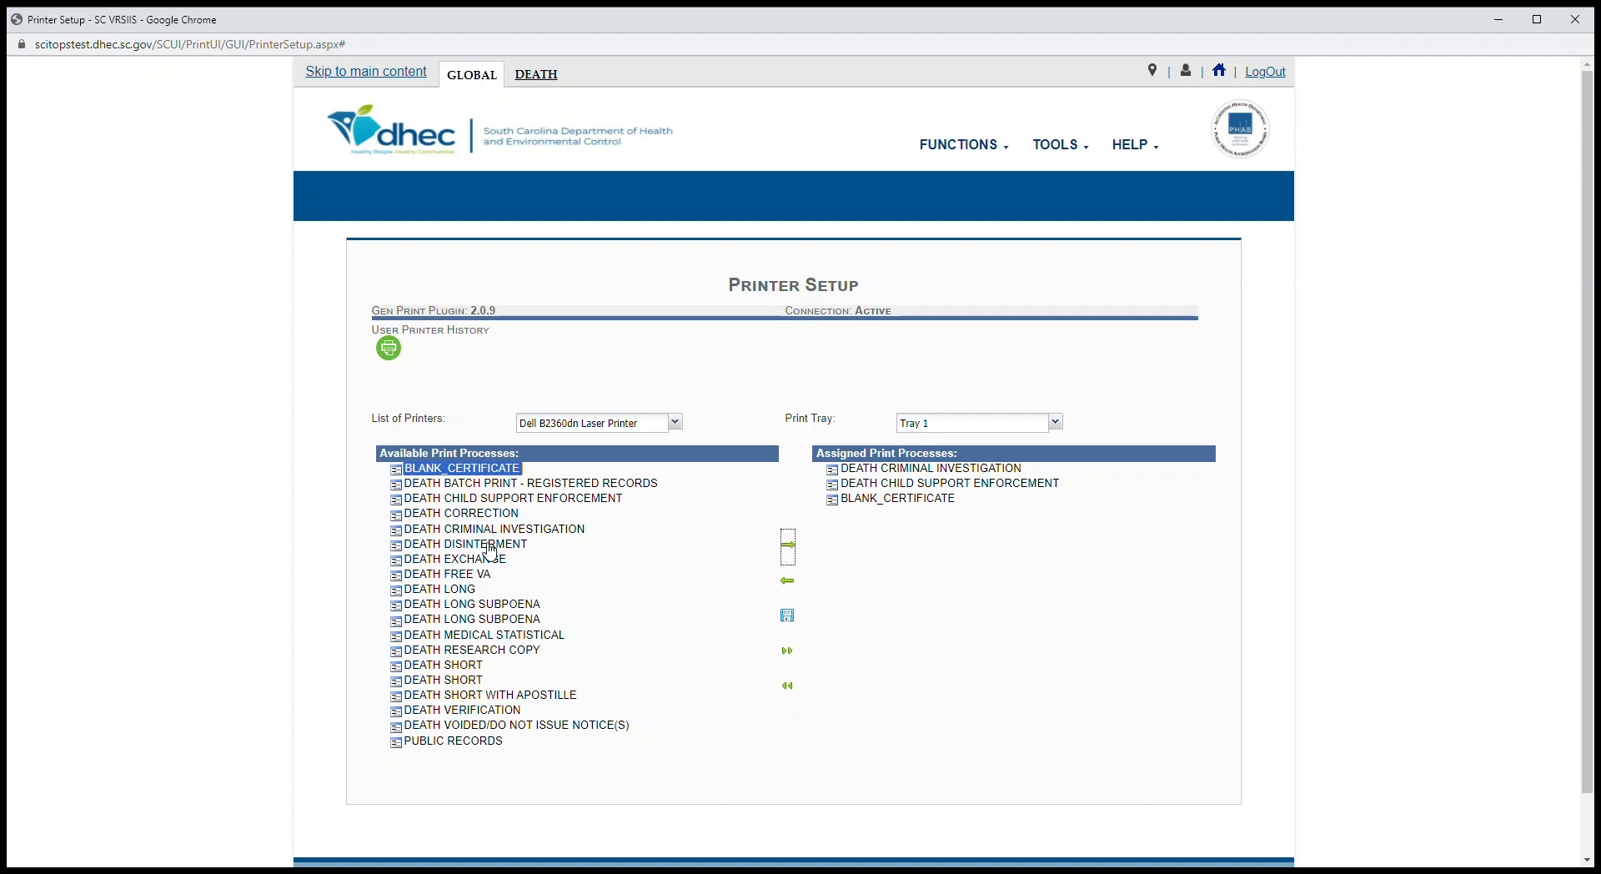
Add both DEATH LONG SUBPOENA processes and DEATH MEDICAL STATISTICAL to the Tray 1 assignments and save them.
ctrl+click(473, 606)
ctrl+click(475, 620)
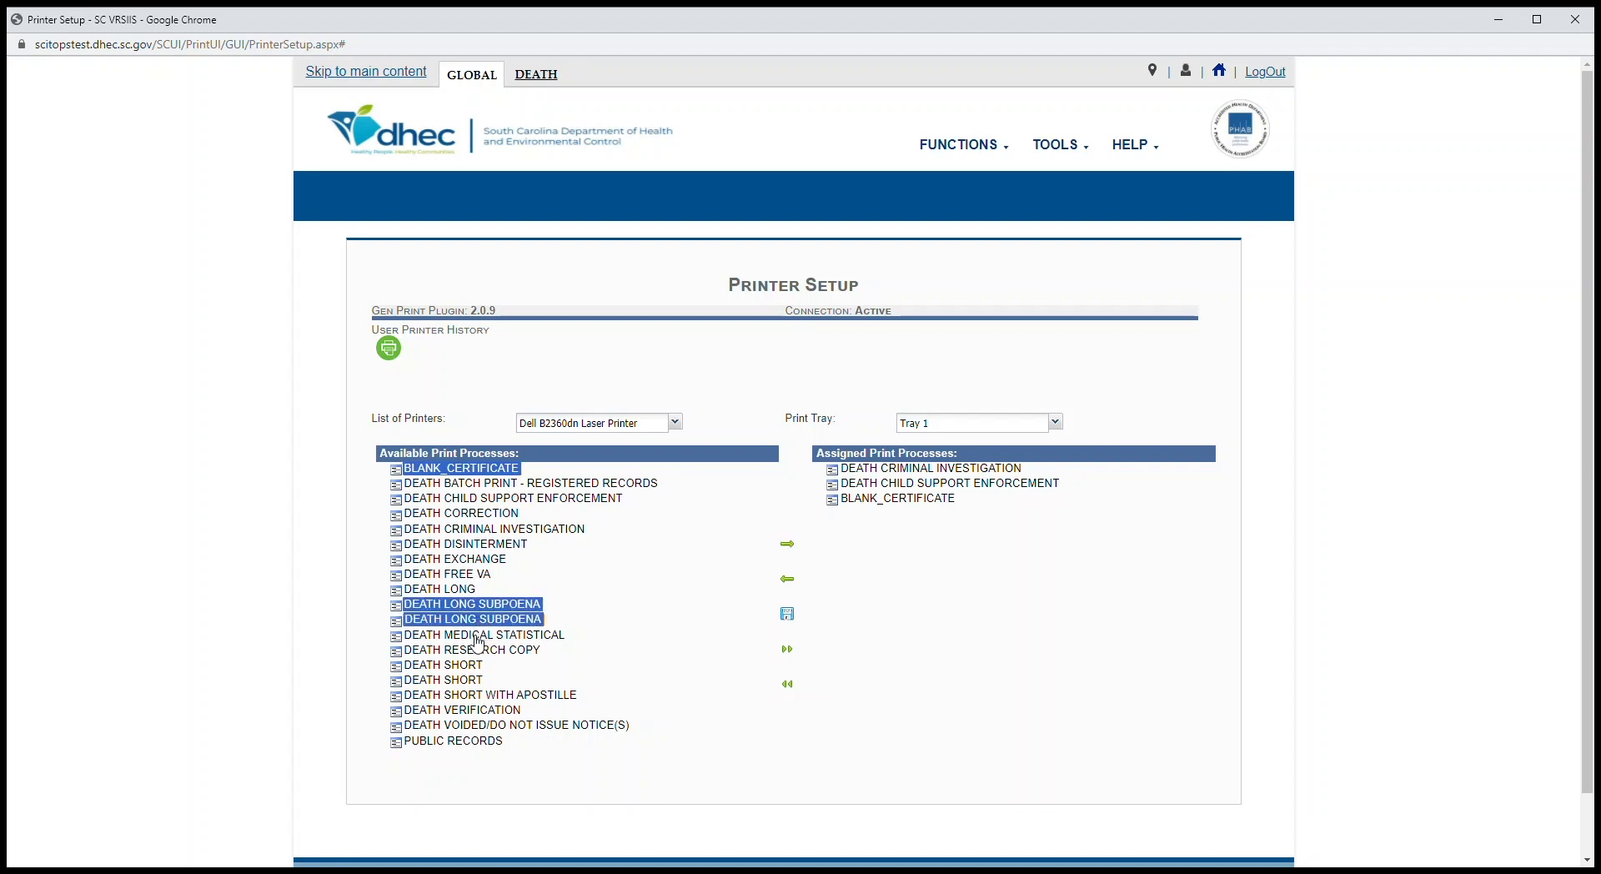
ctrl+click(477, 638)
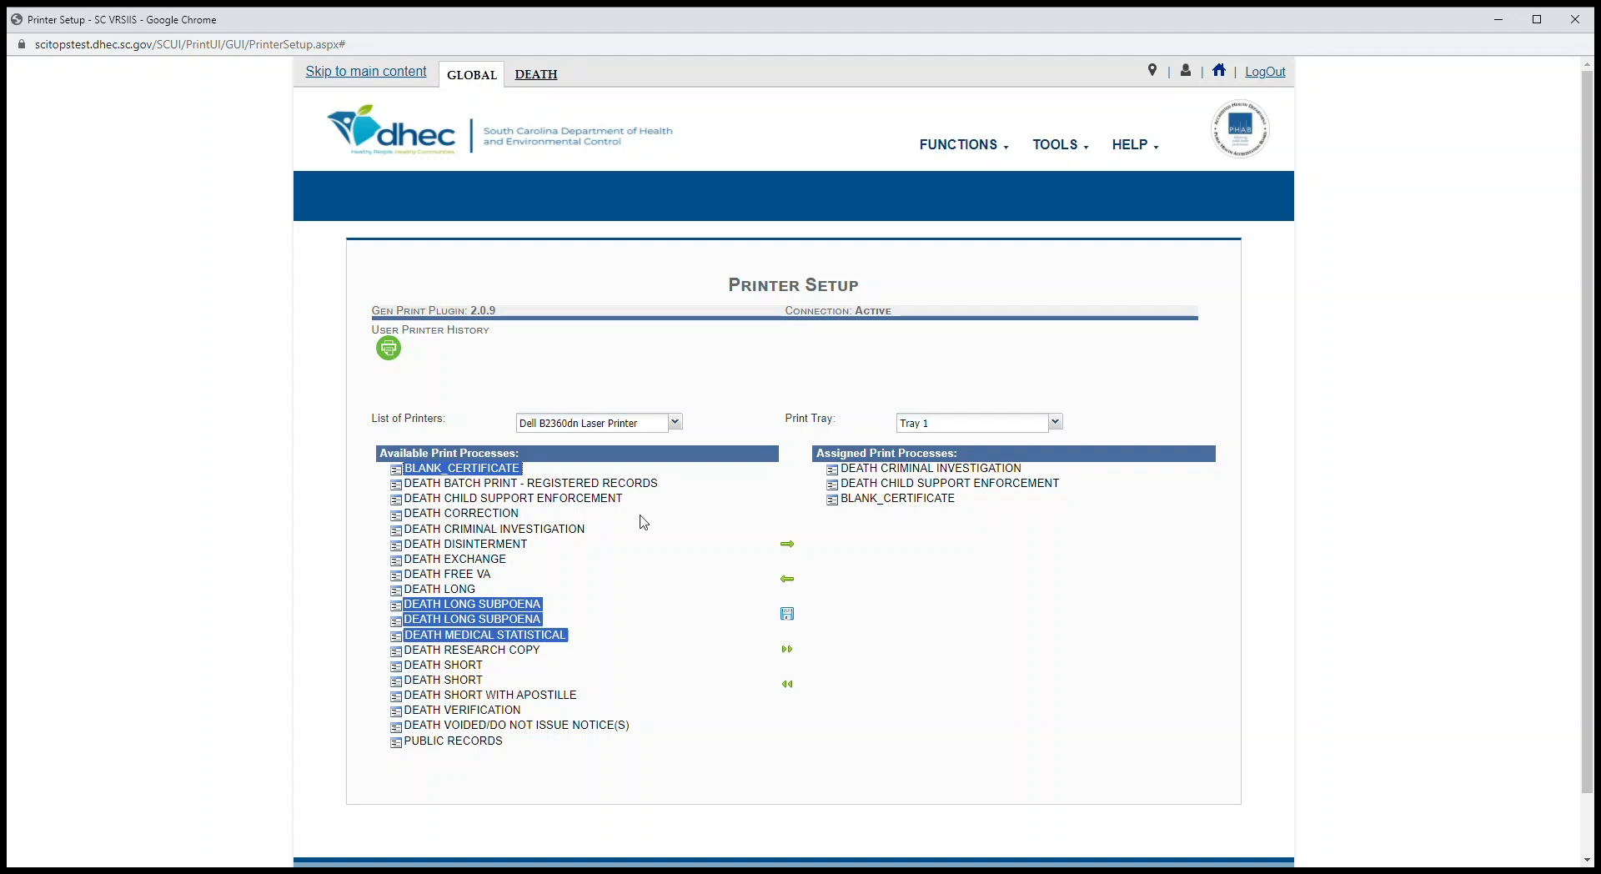
click(788, 544)
key(super+Up)
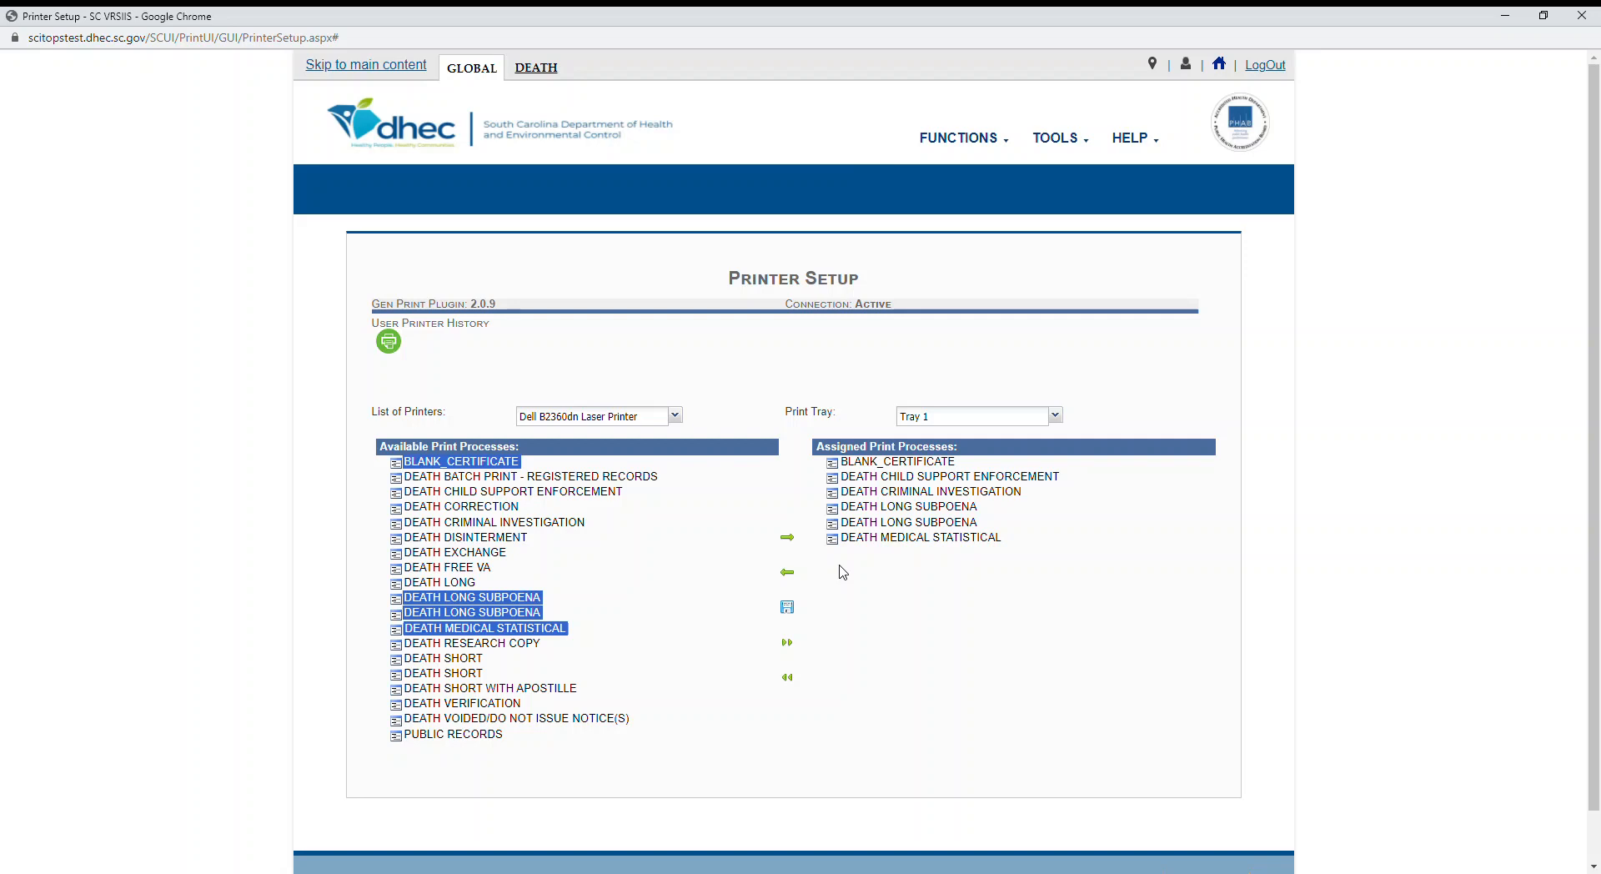
click(786, 610)
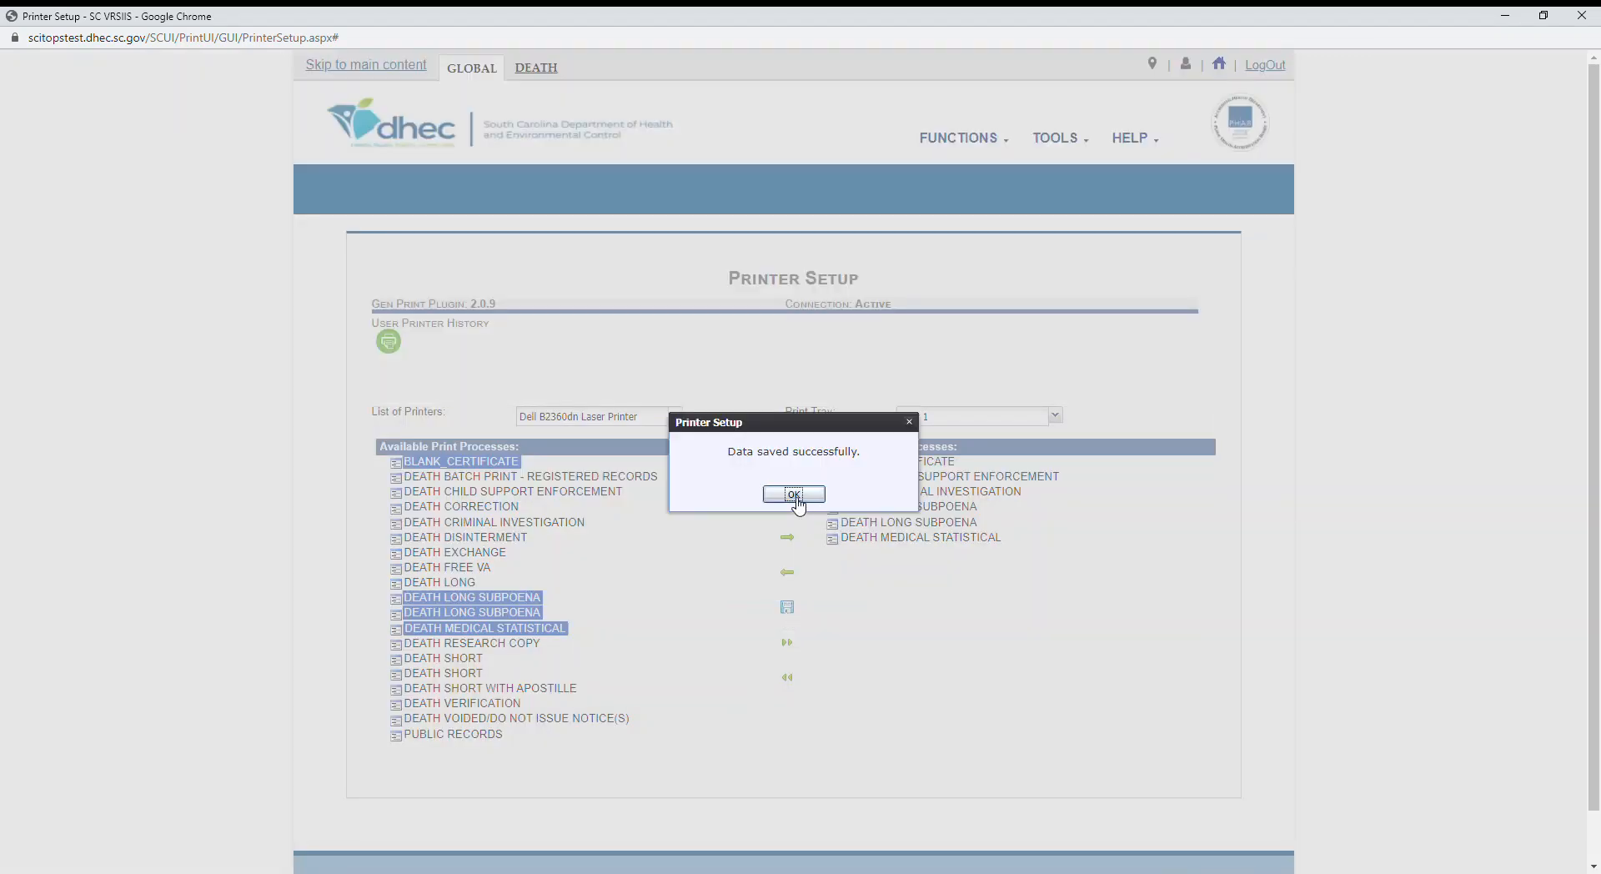
click(792, 498)
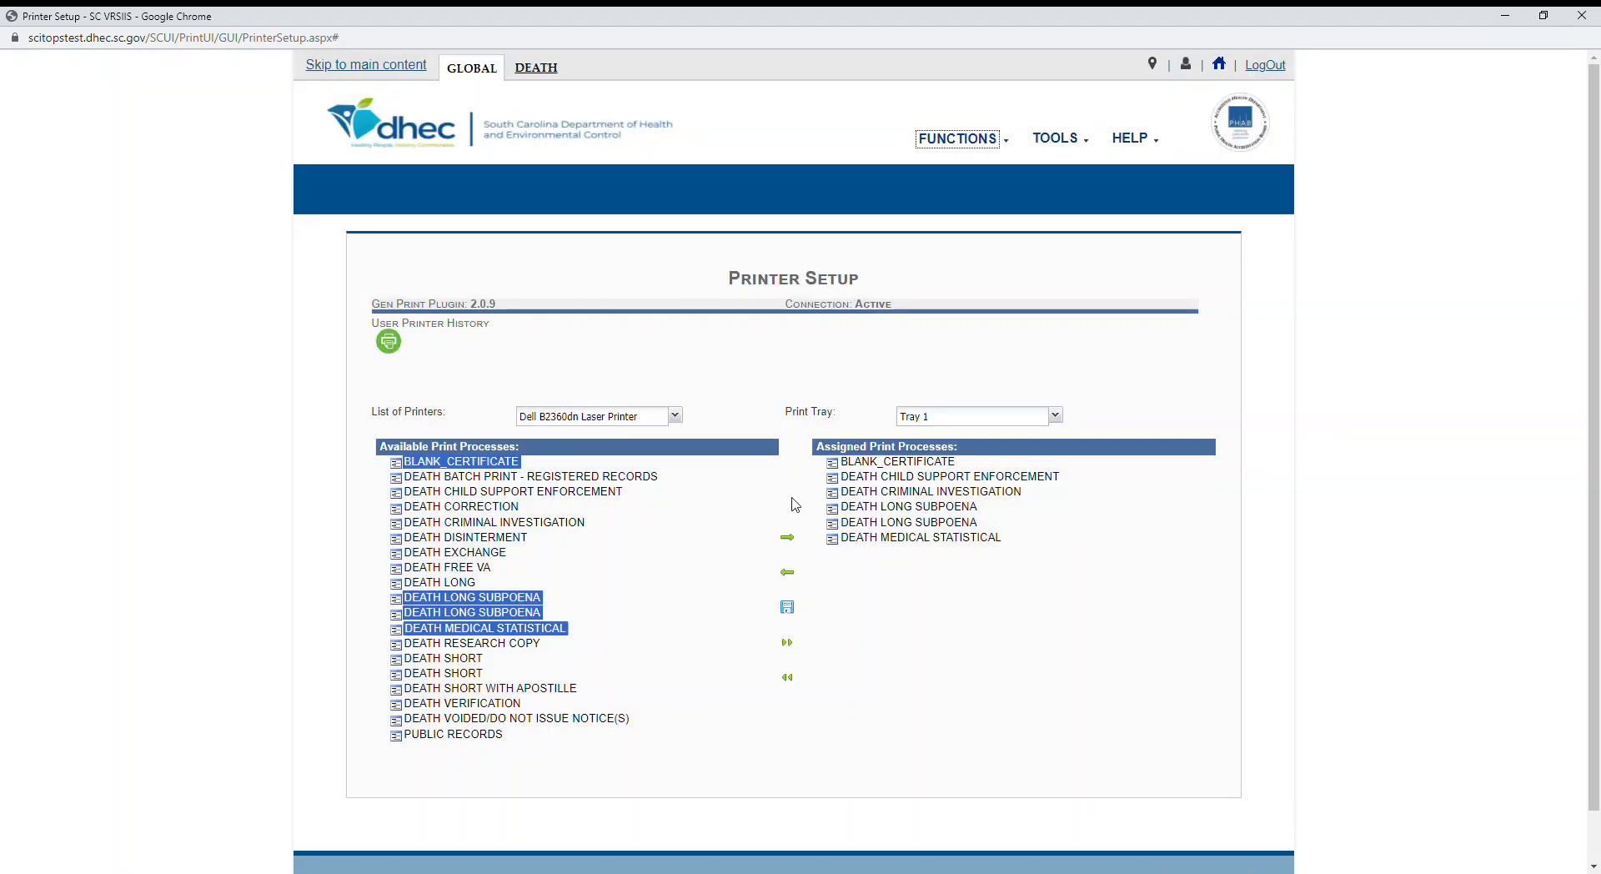
Assign the DEATH DISINTERMENT print process to Tray 2 of the Dell B2360dn Laser Printer and save the assignment.
click(1055, 415)
click(988, 502)
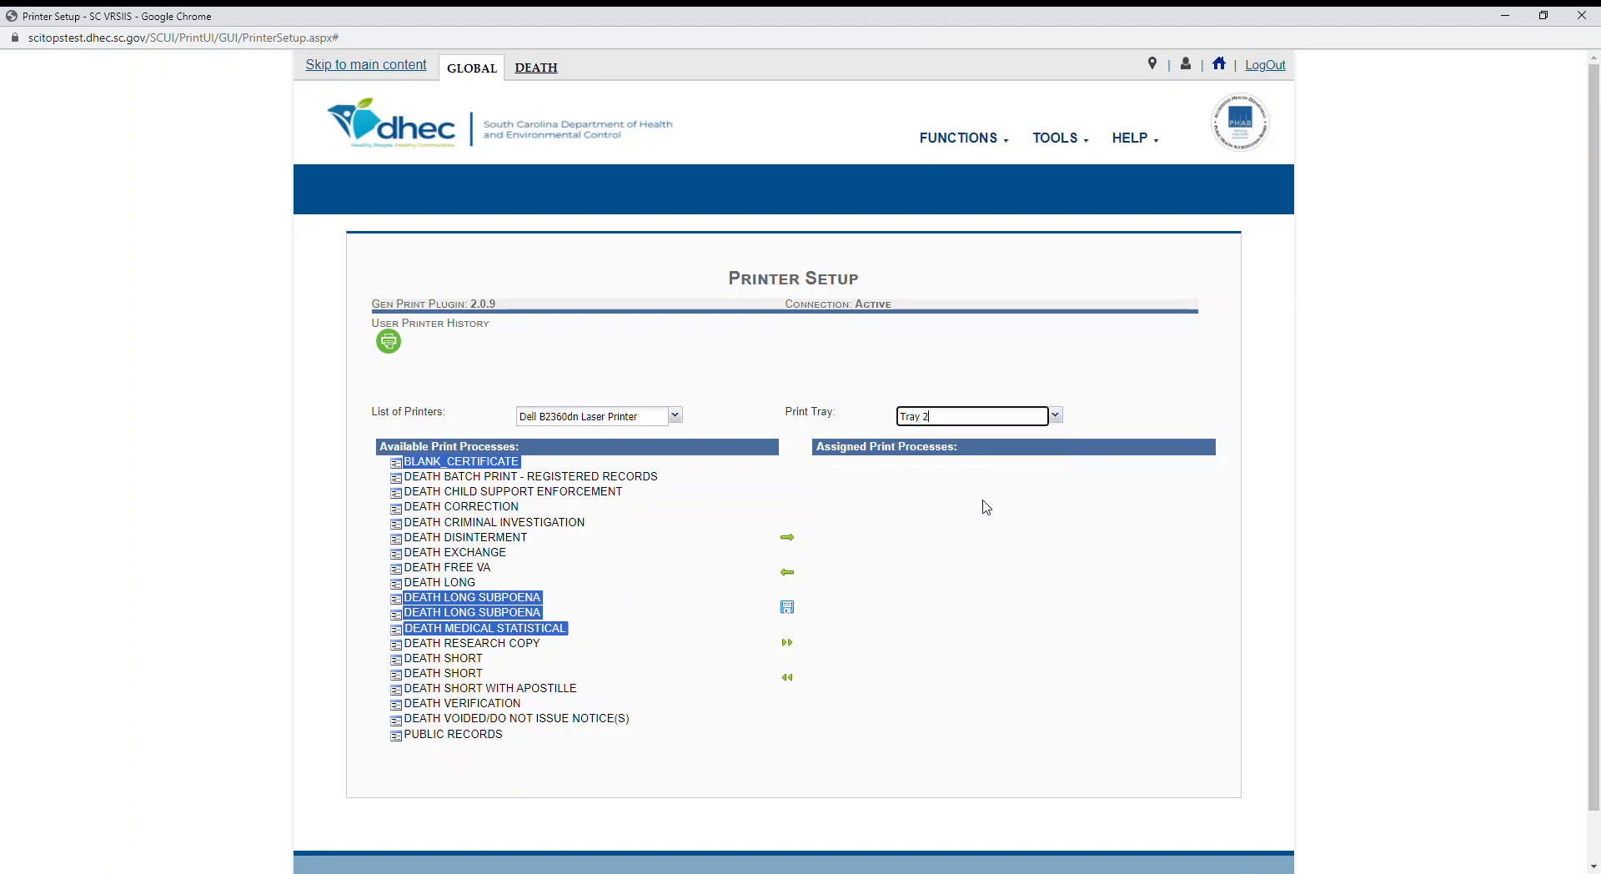
click(677, 417)
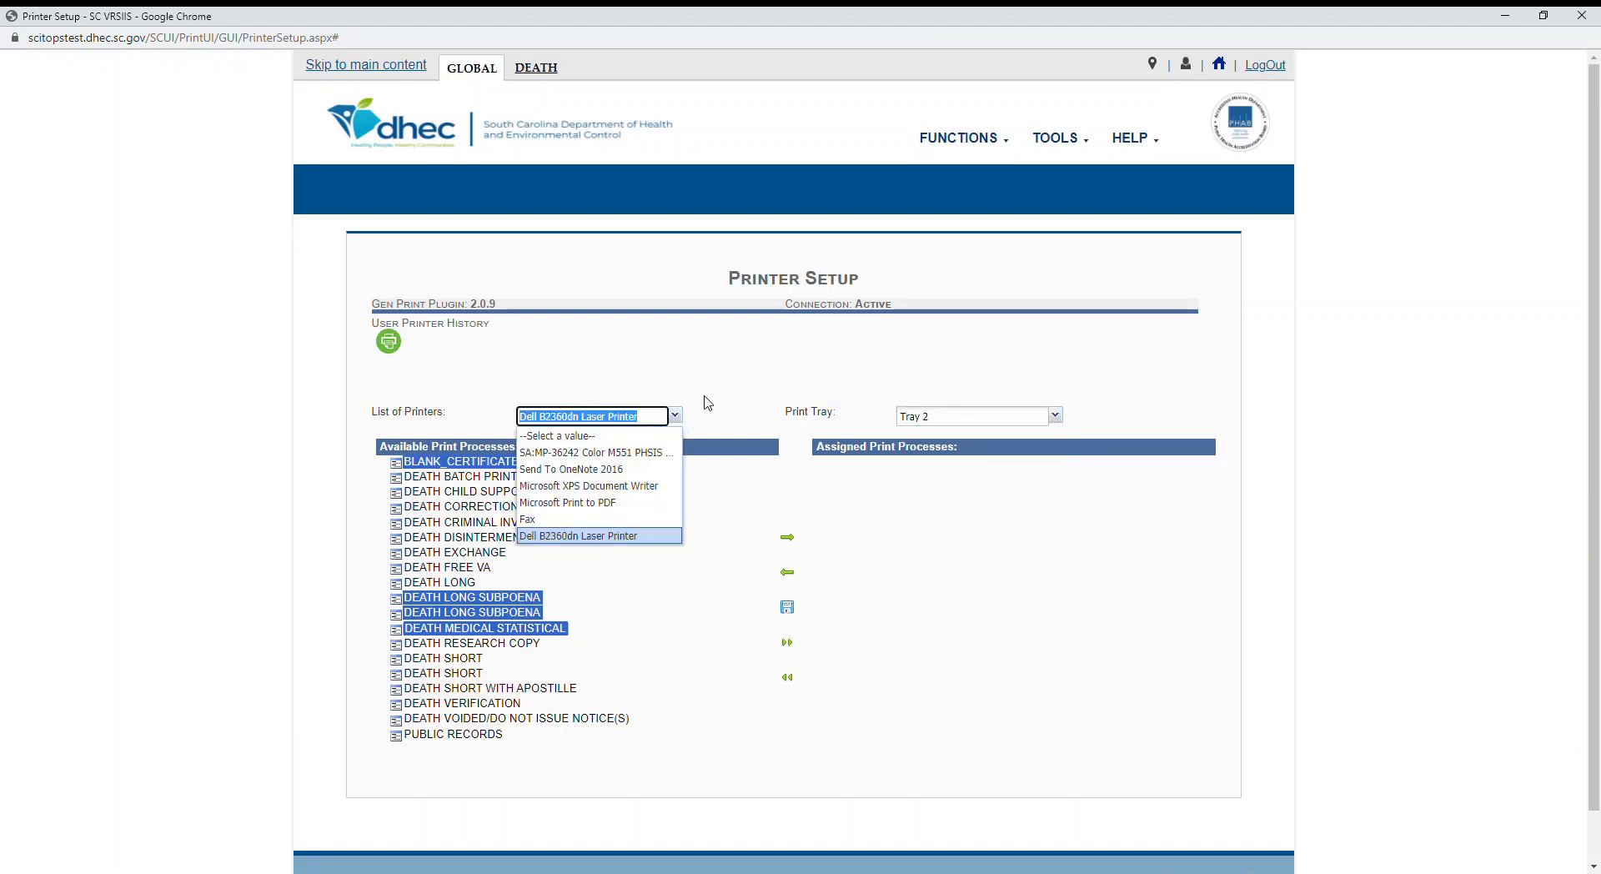
click(709, 396)
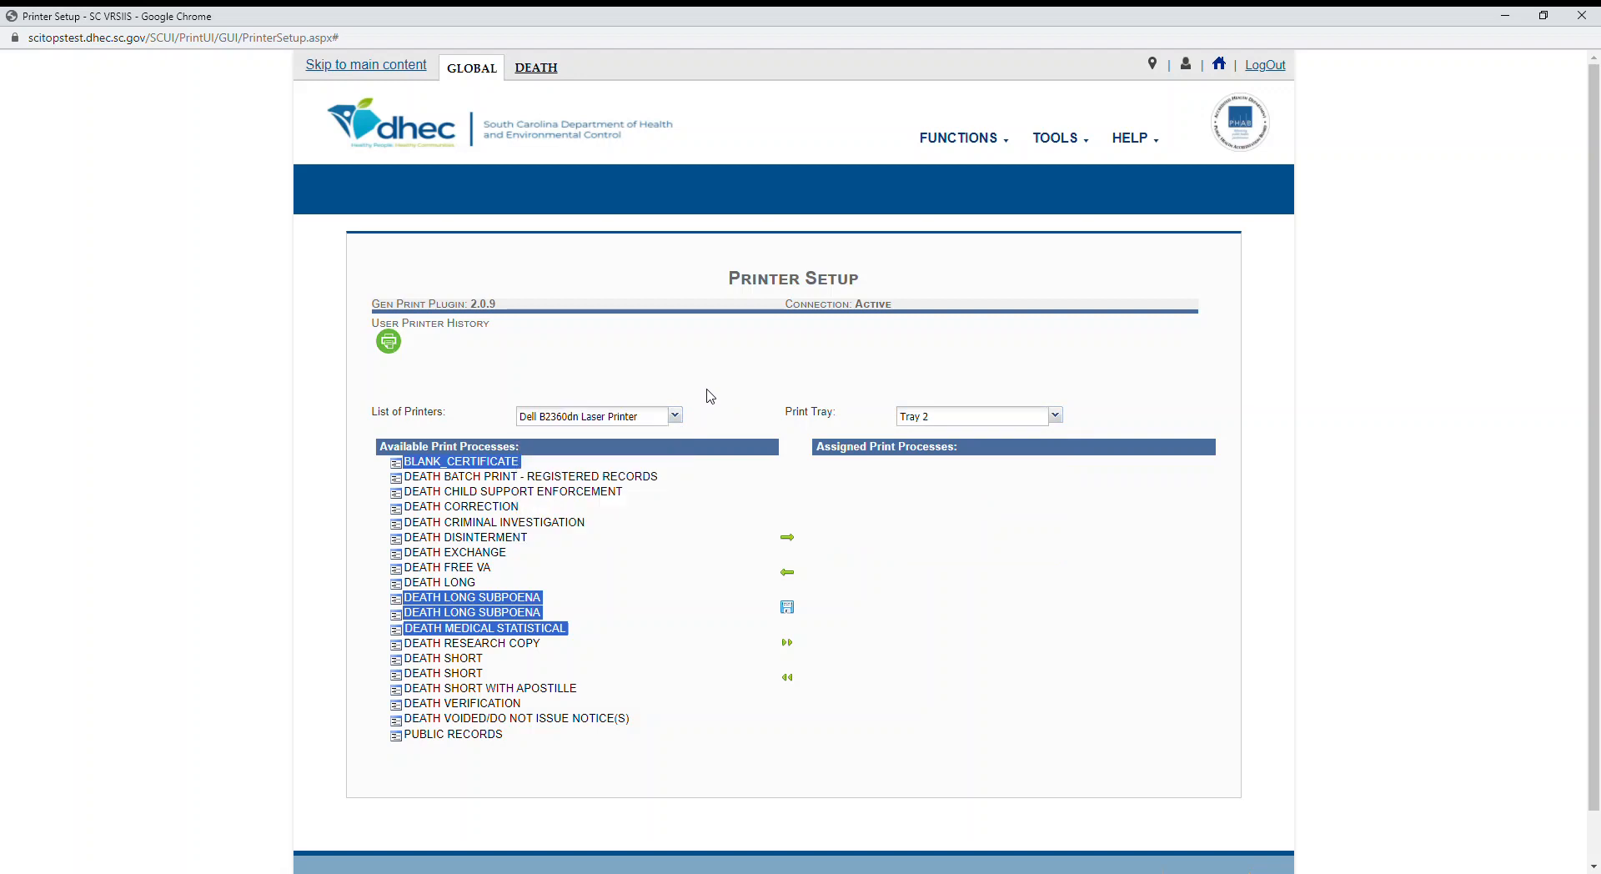
click(522, 538)
click(788, 541)
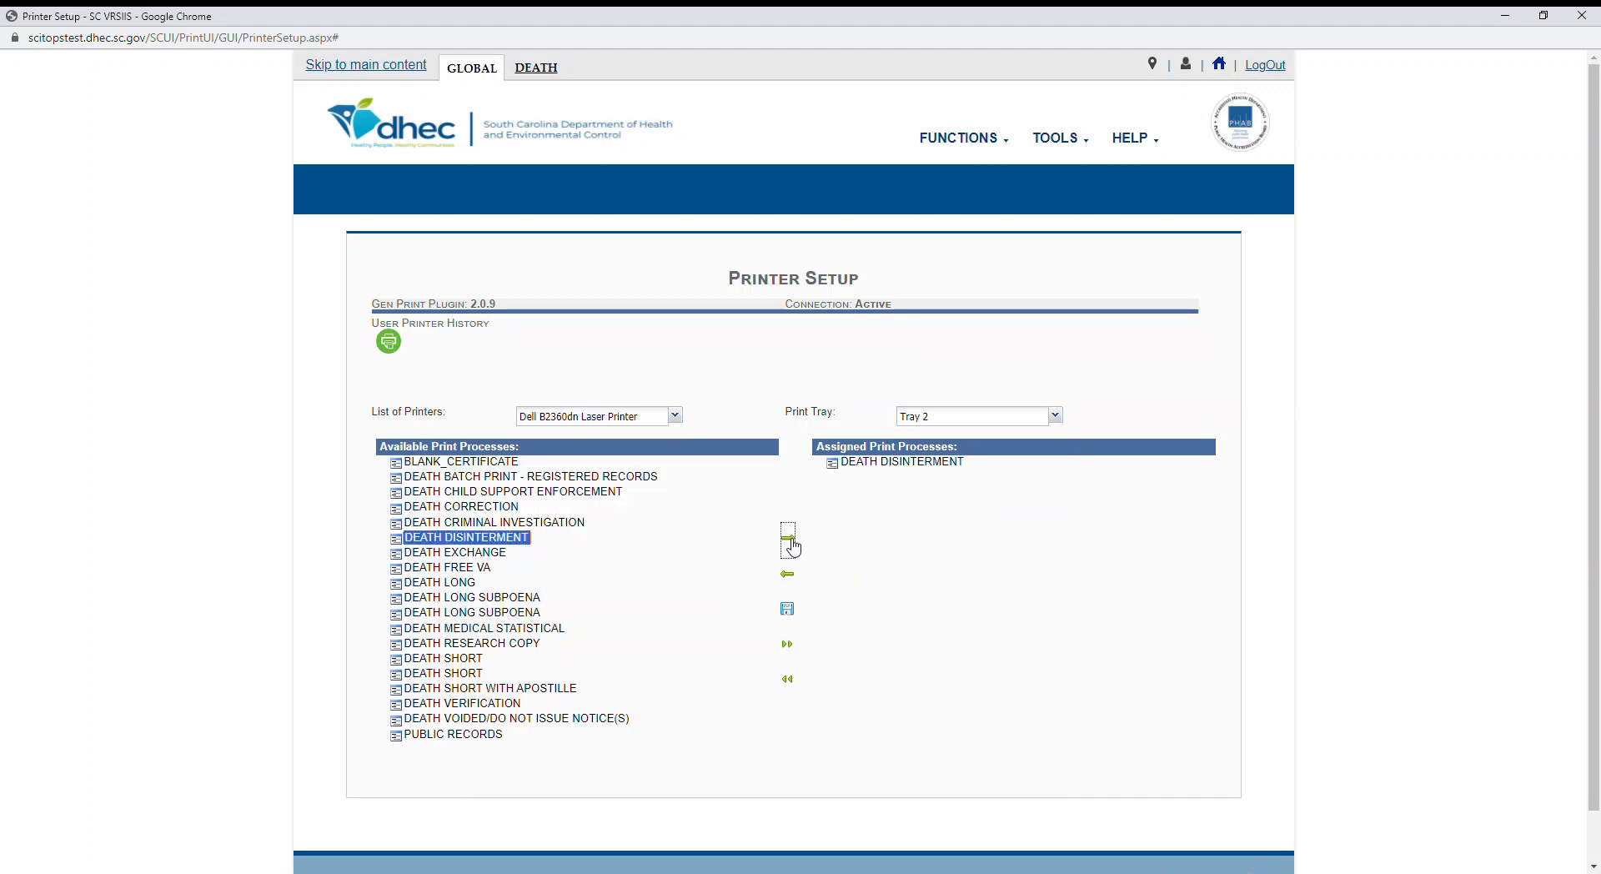
click(787, 610)
click(793, 495)
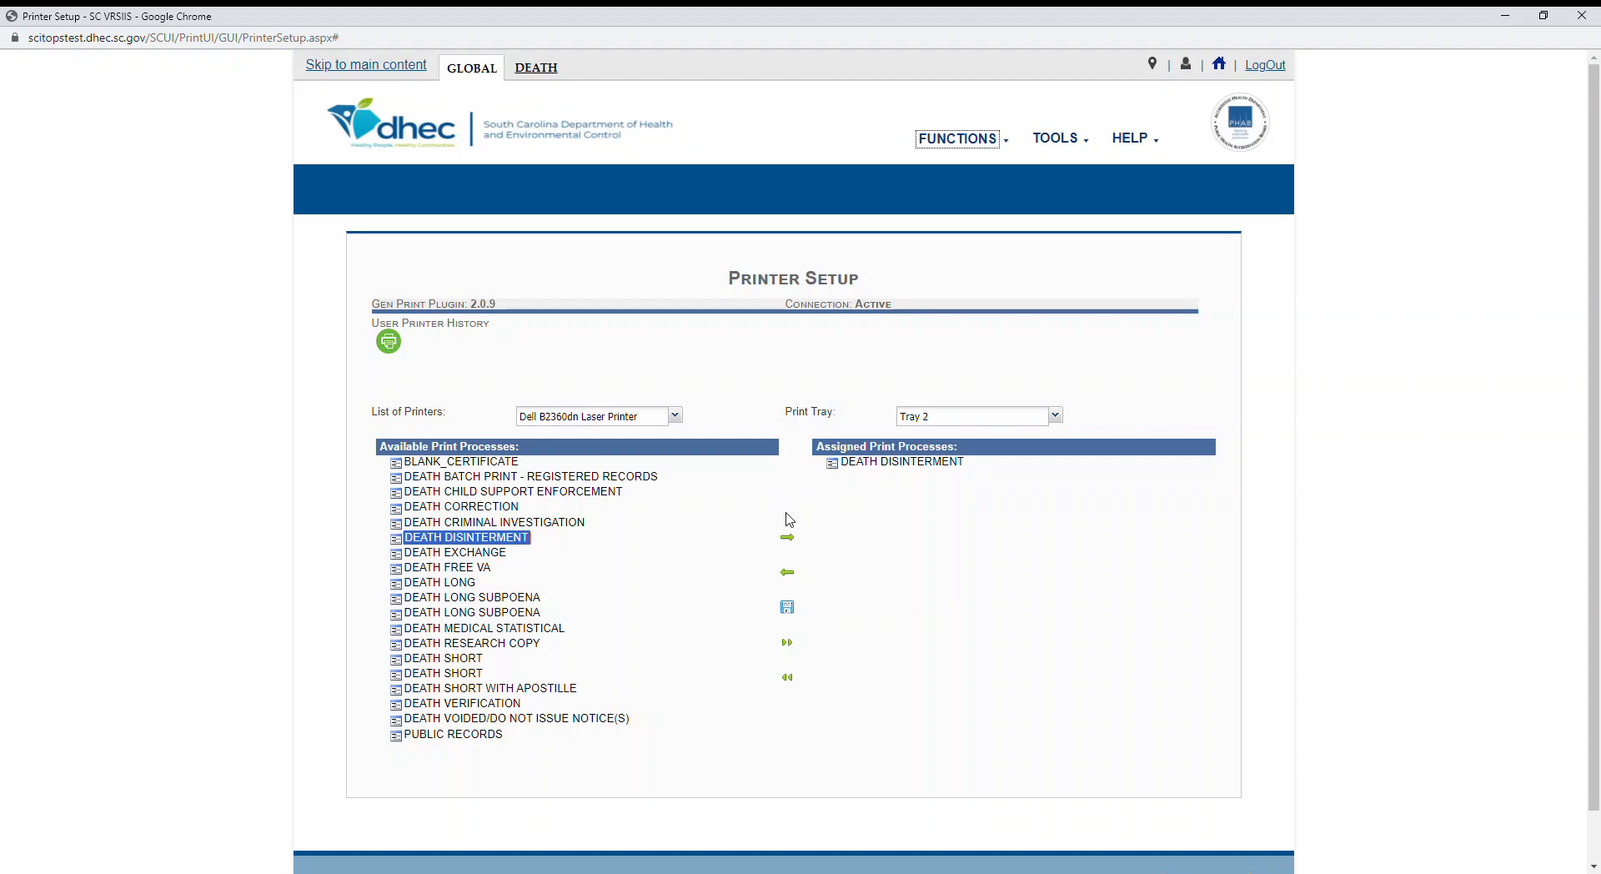
Try to assign the BLANK_CERTIFICATE print process to Tray 2 while it belongs to another tray.
click(481, 462)
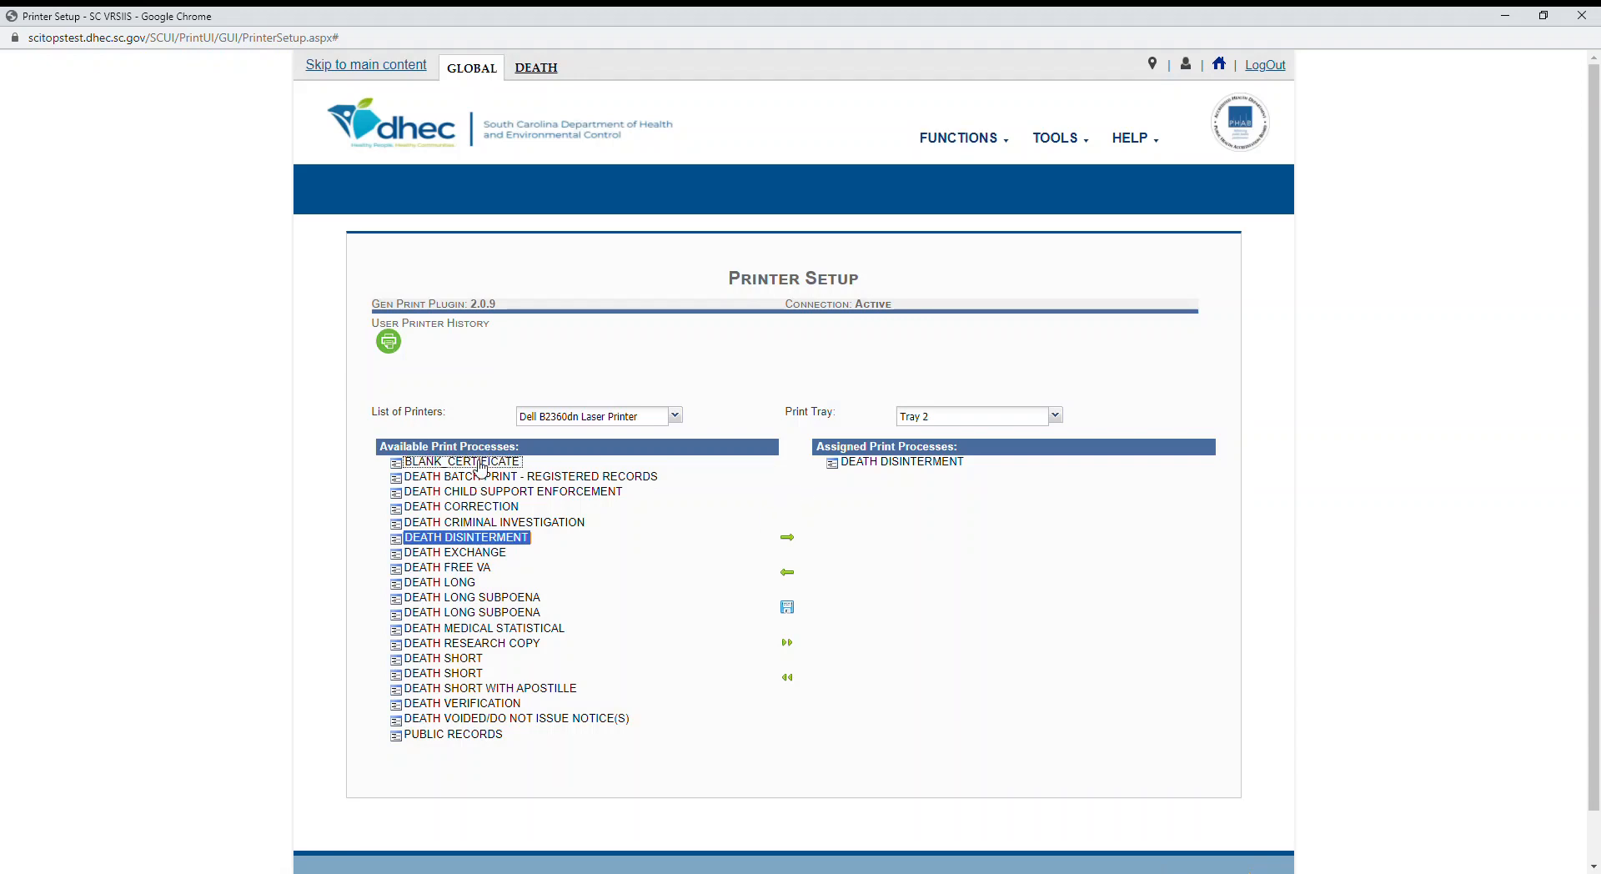
click(795, 542)
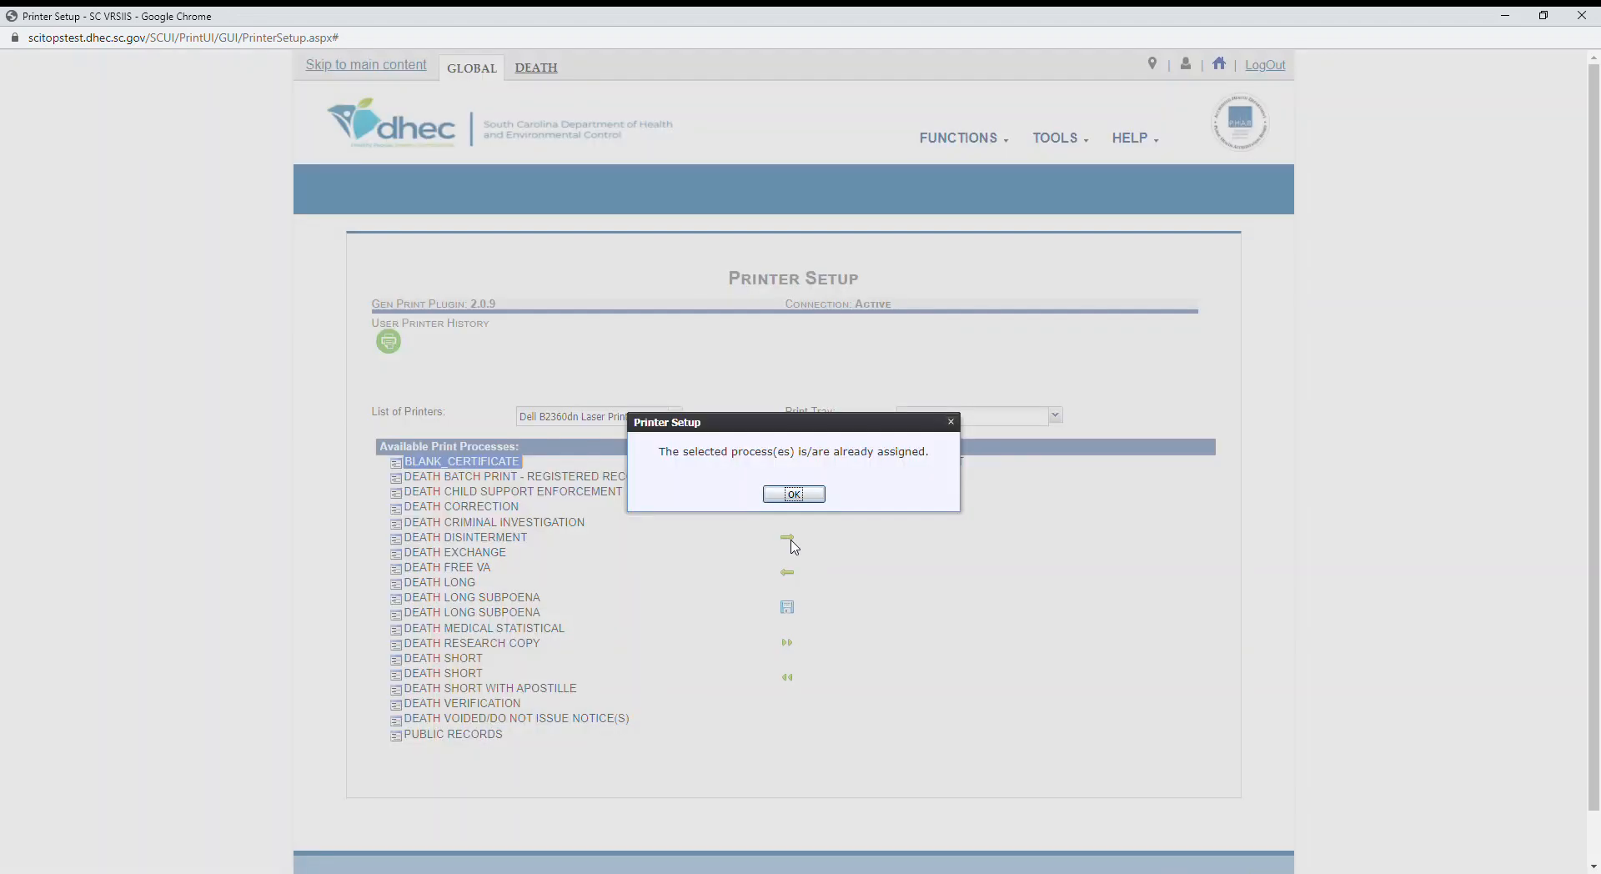
click(795, 494)
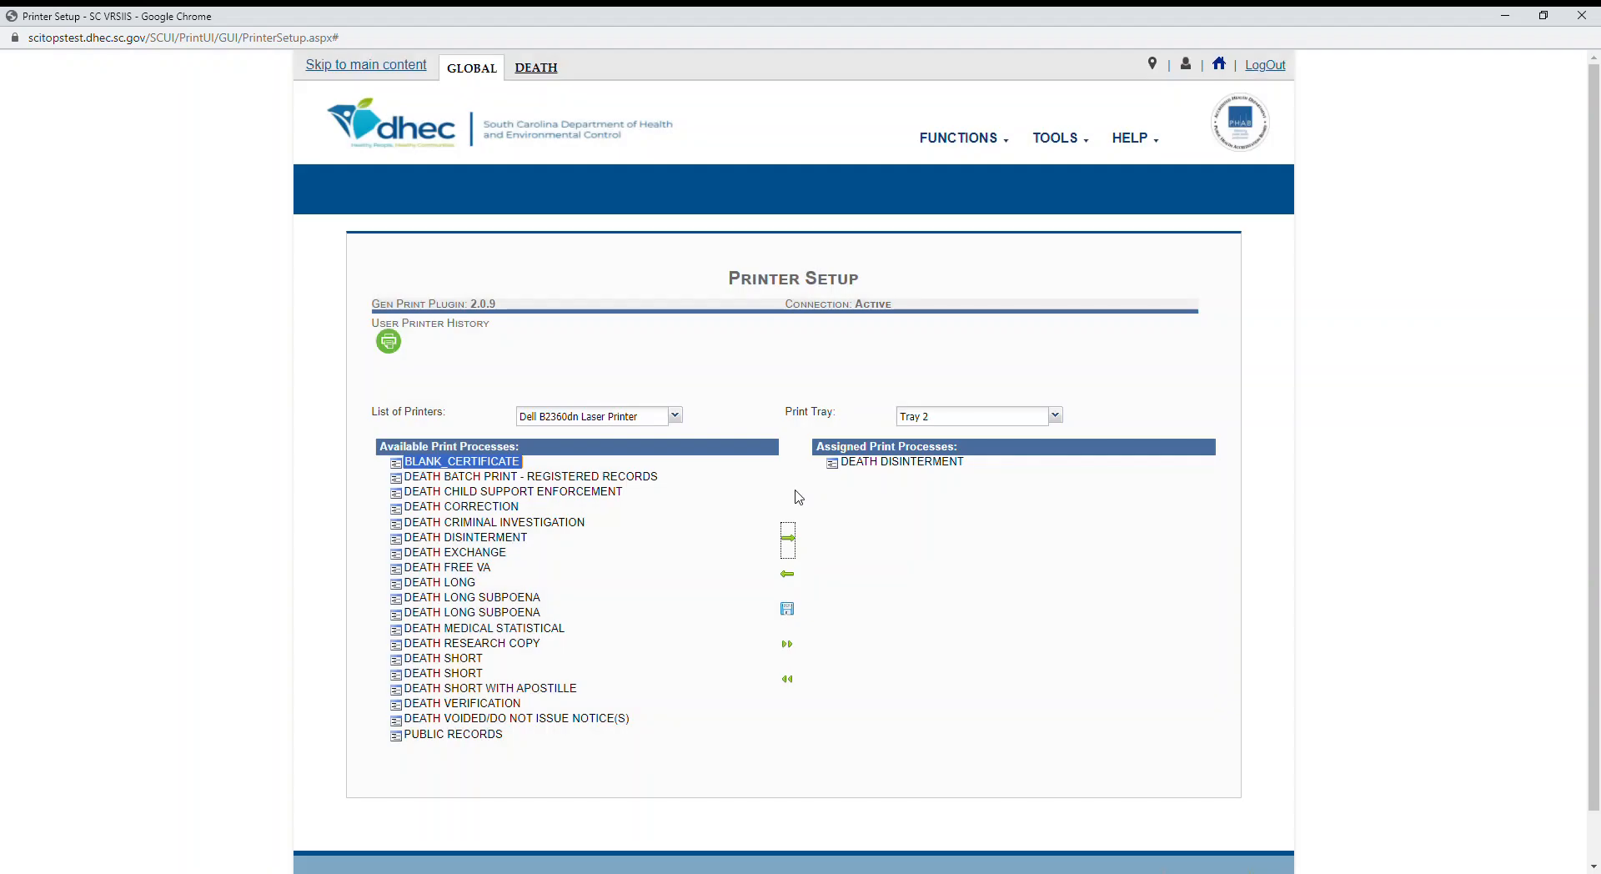
Remove the BLANK_CERTIFICATE print process from the Tray 1 assignments and save the change.
click(1055, 414)
click(983, 486)
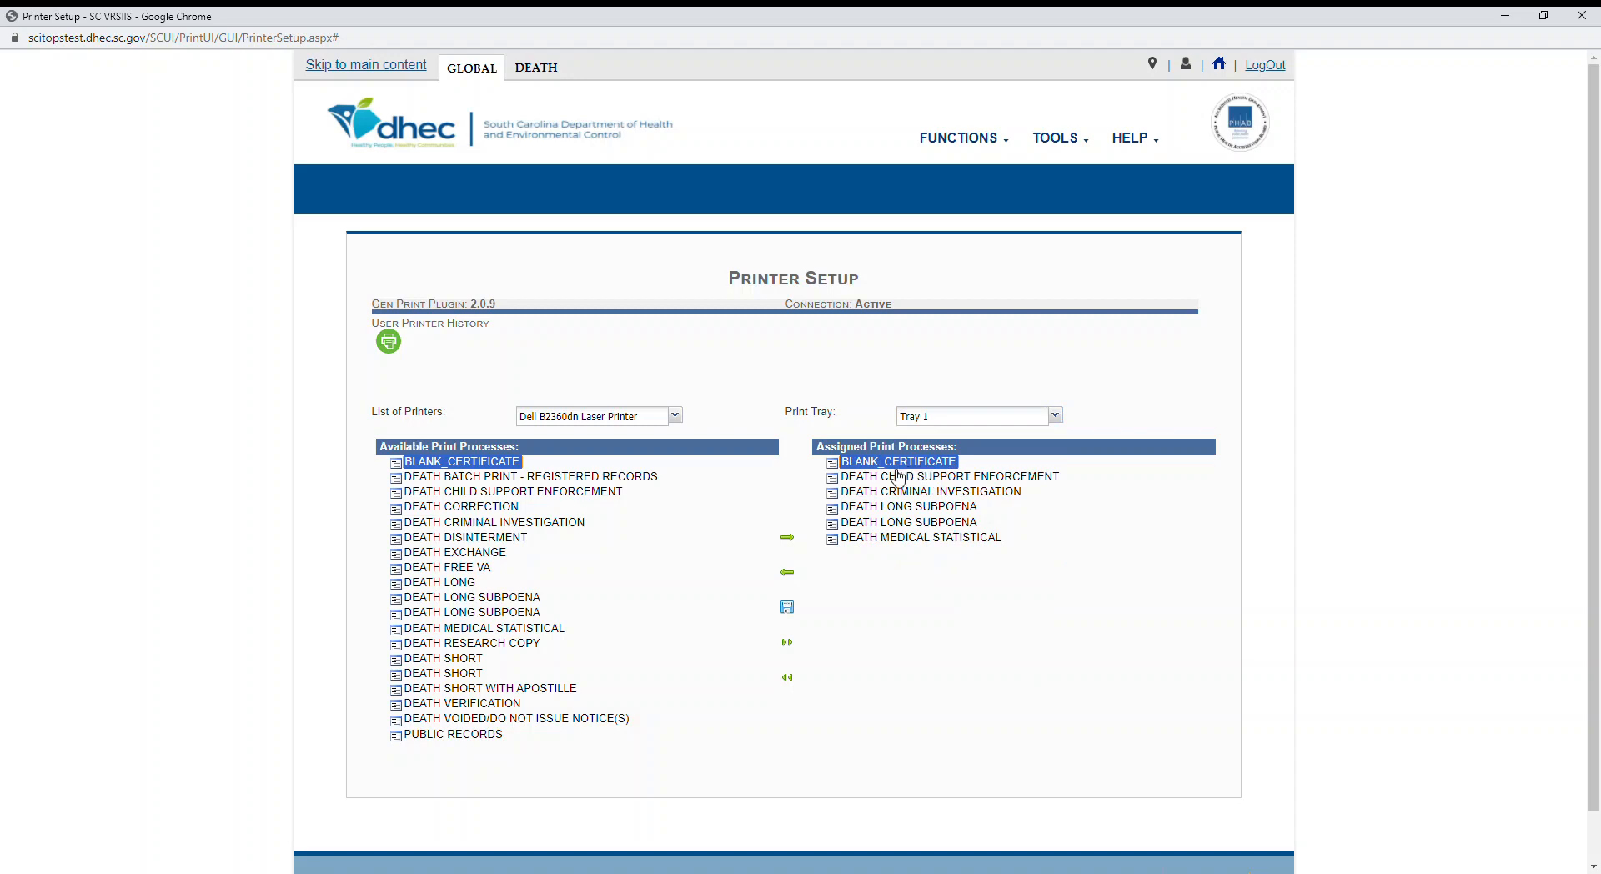
click(788, 575)
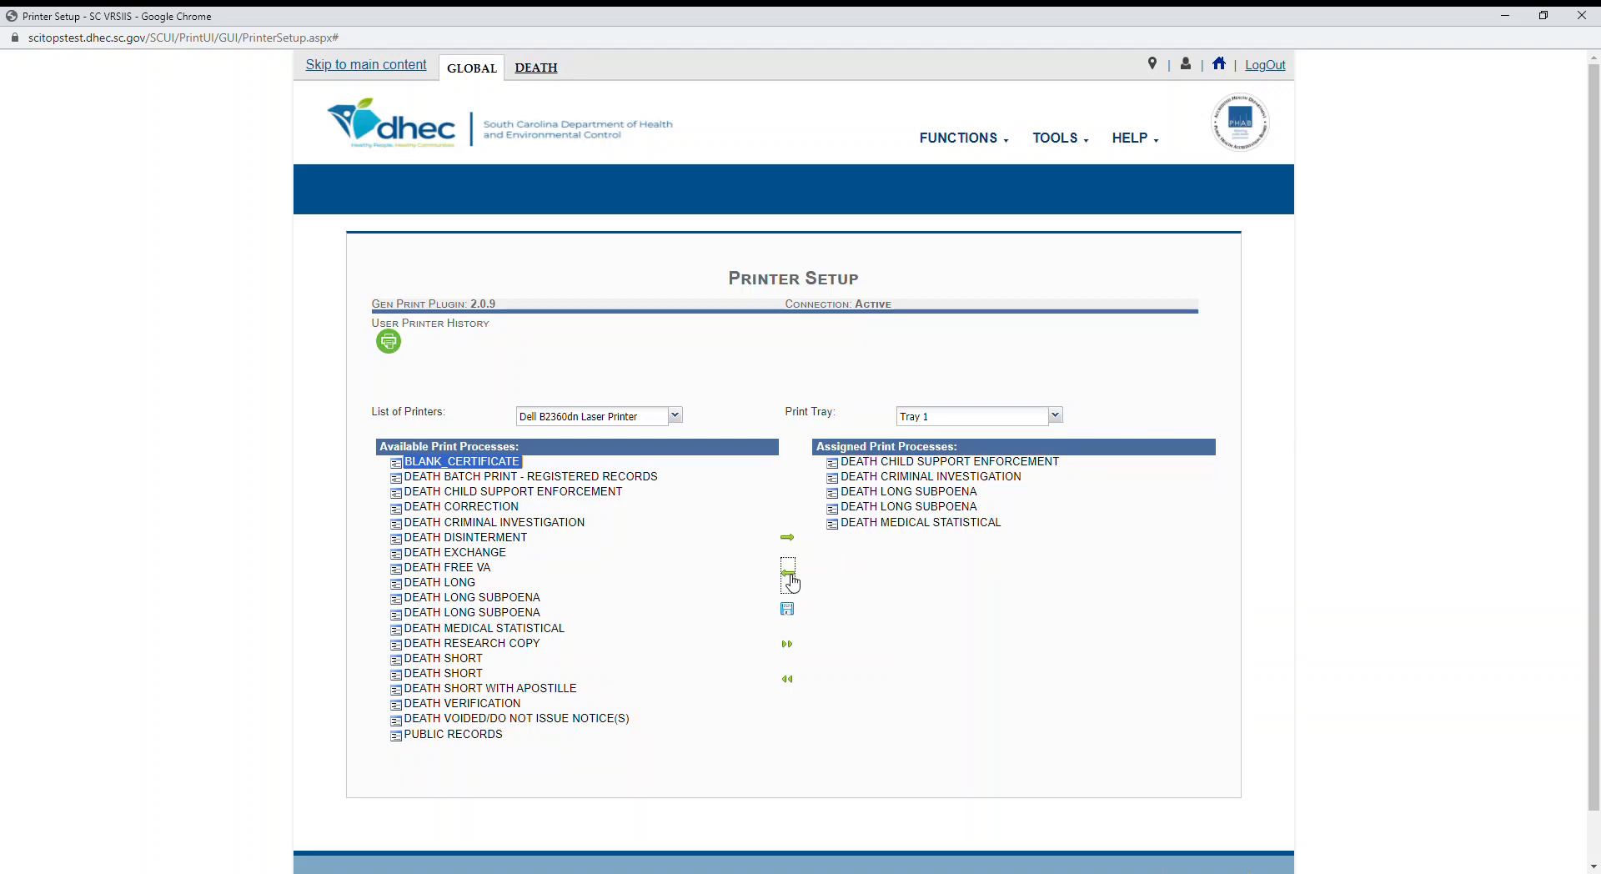
click(793, 613)
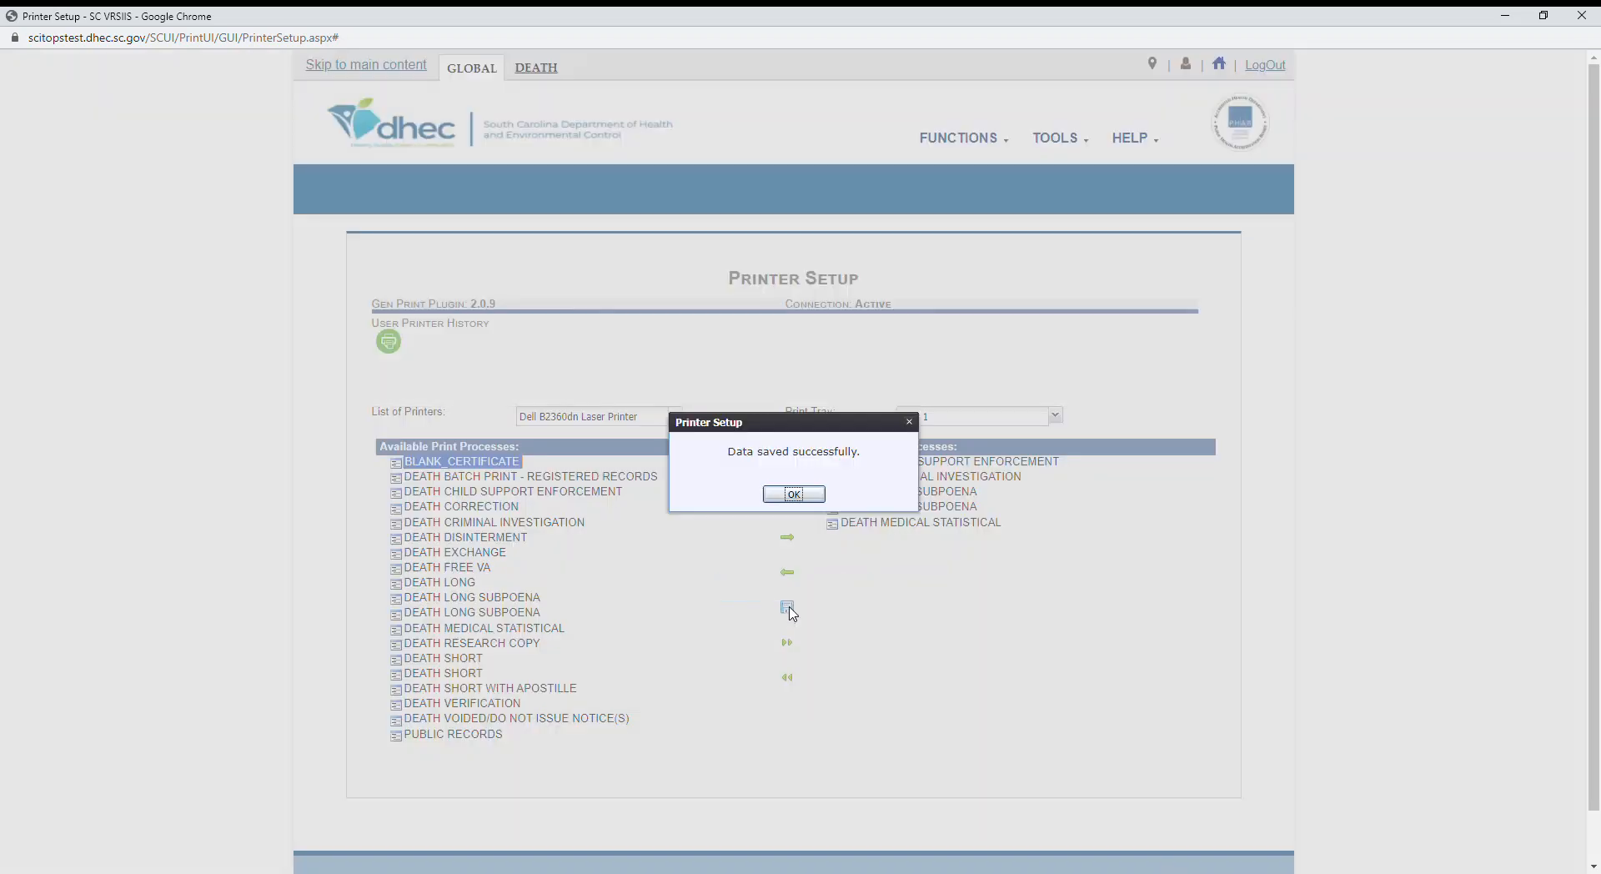
click(792, 498)
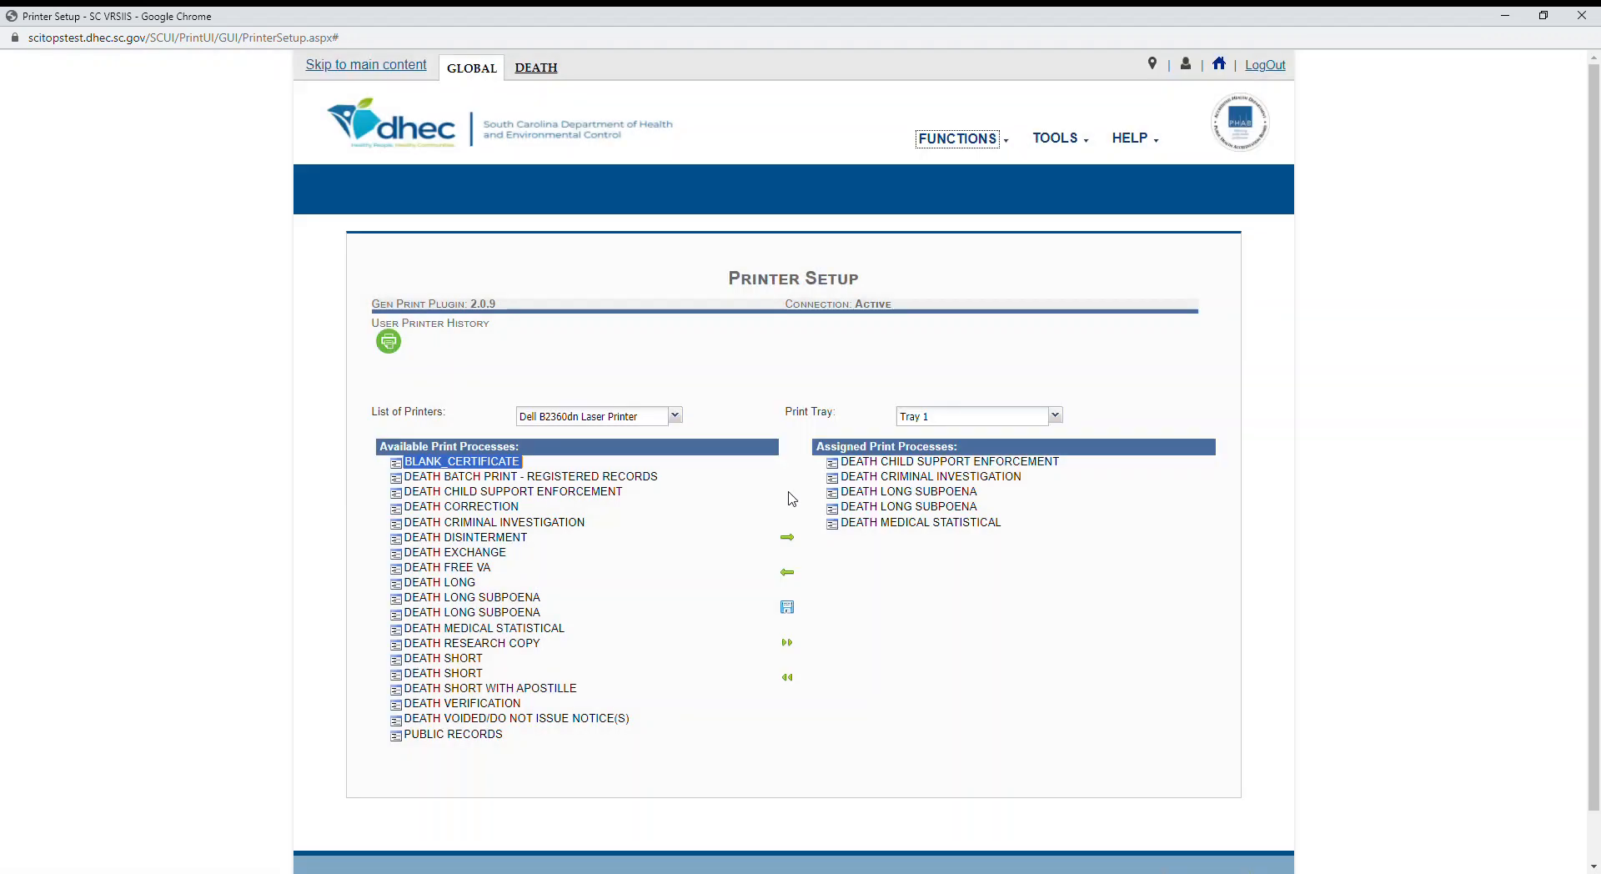
Assign the BLANK_CERTIFICATE print process to Tray 2 of the Dell B2360dn Laser Printer and save the assignment.
click(1055, 414)
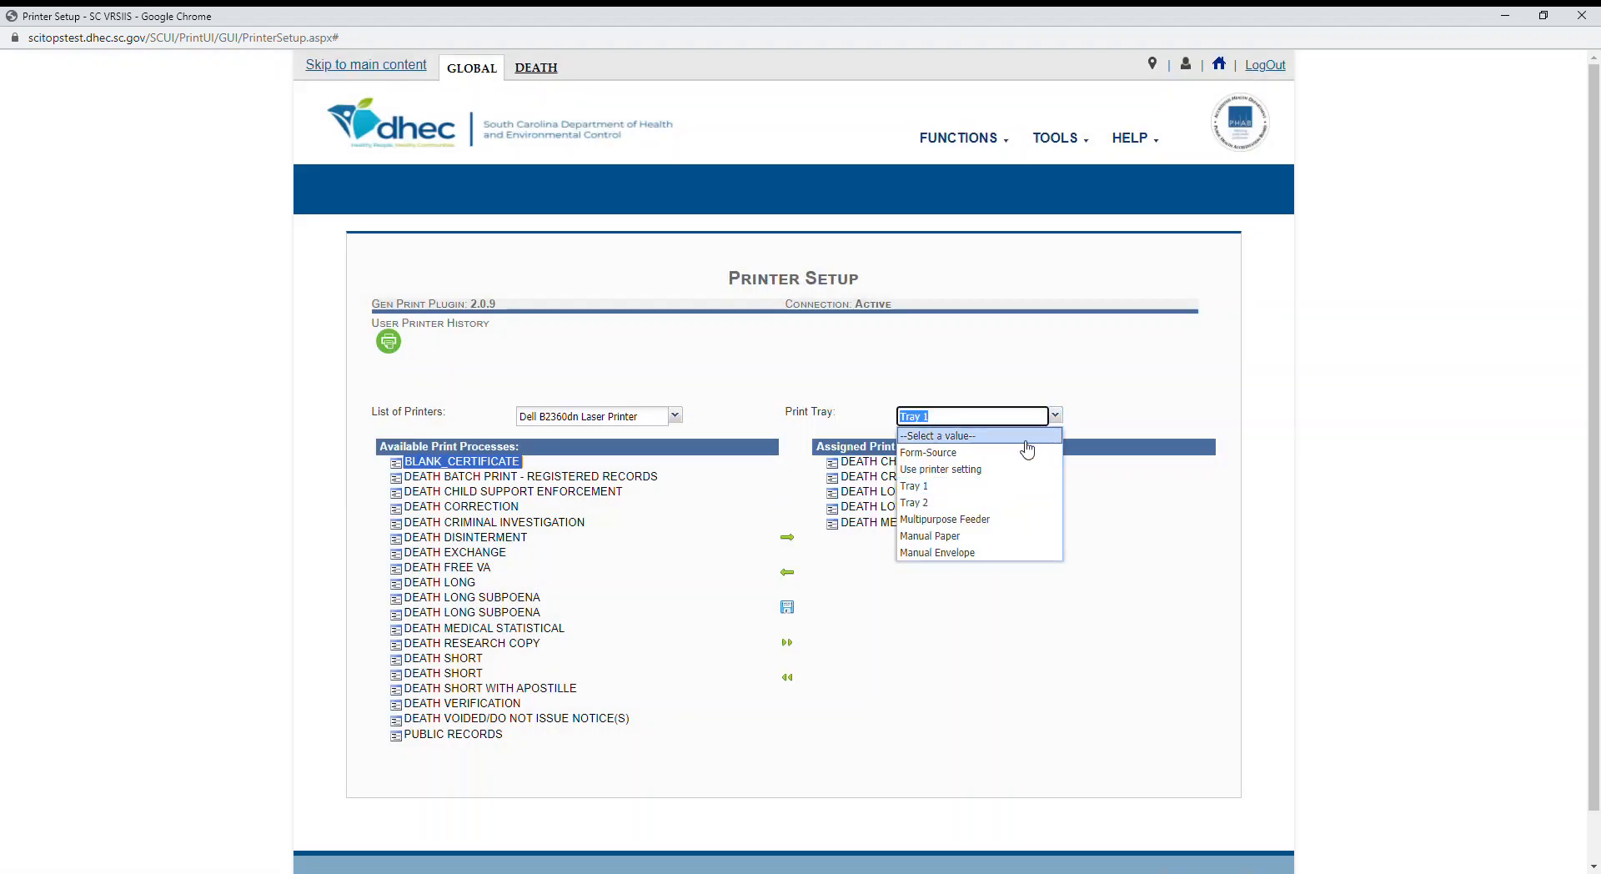
click(982, 503)
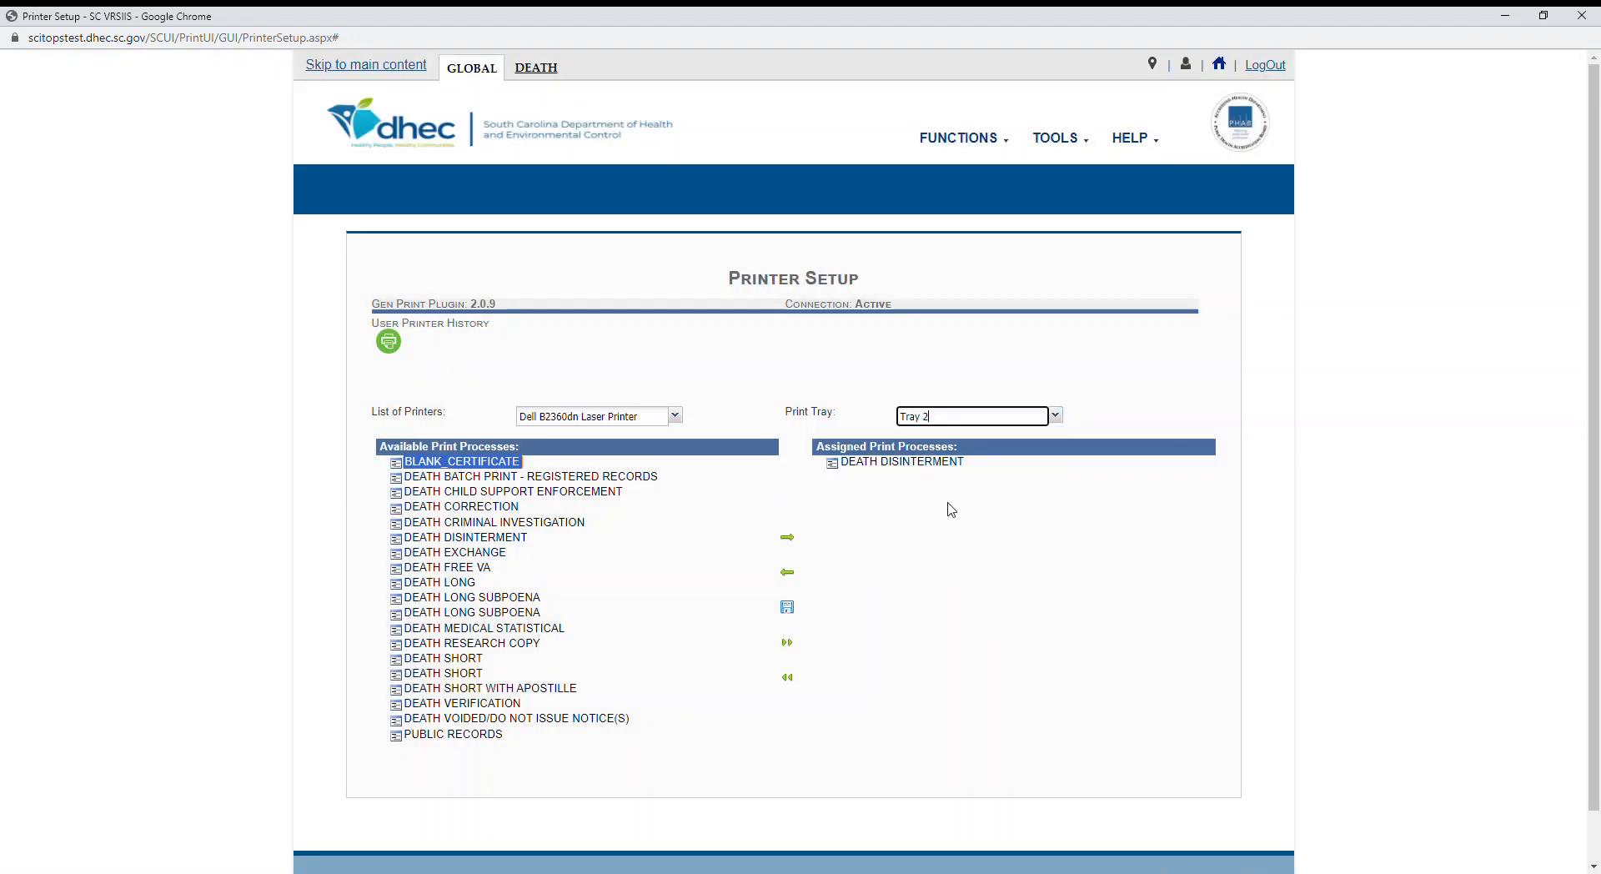
click(794, 541)
click(789, 607)
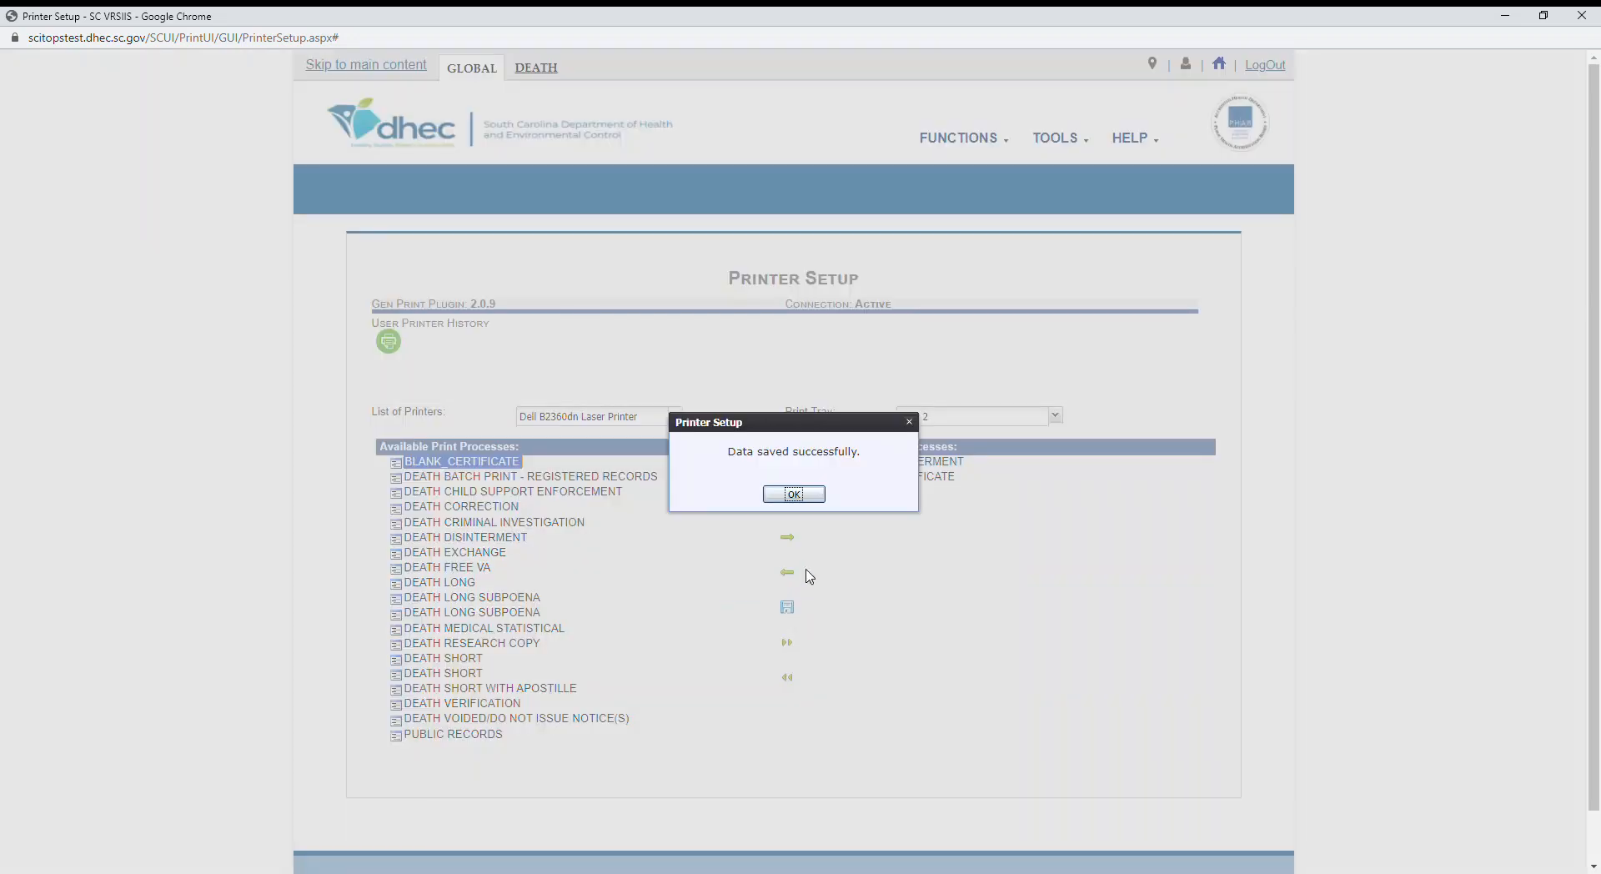
click(794, 493)
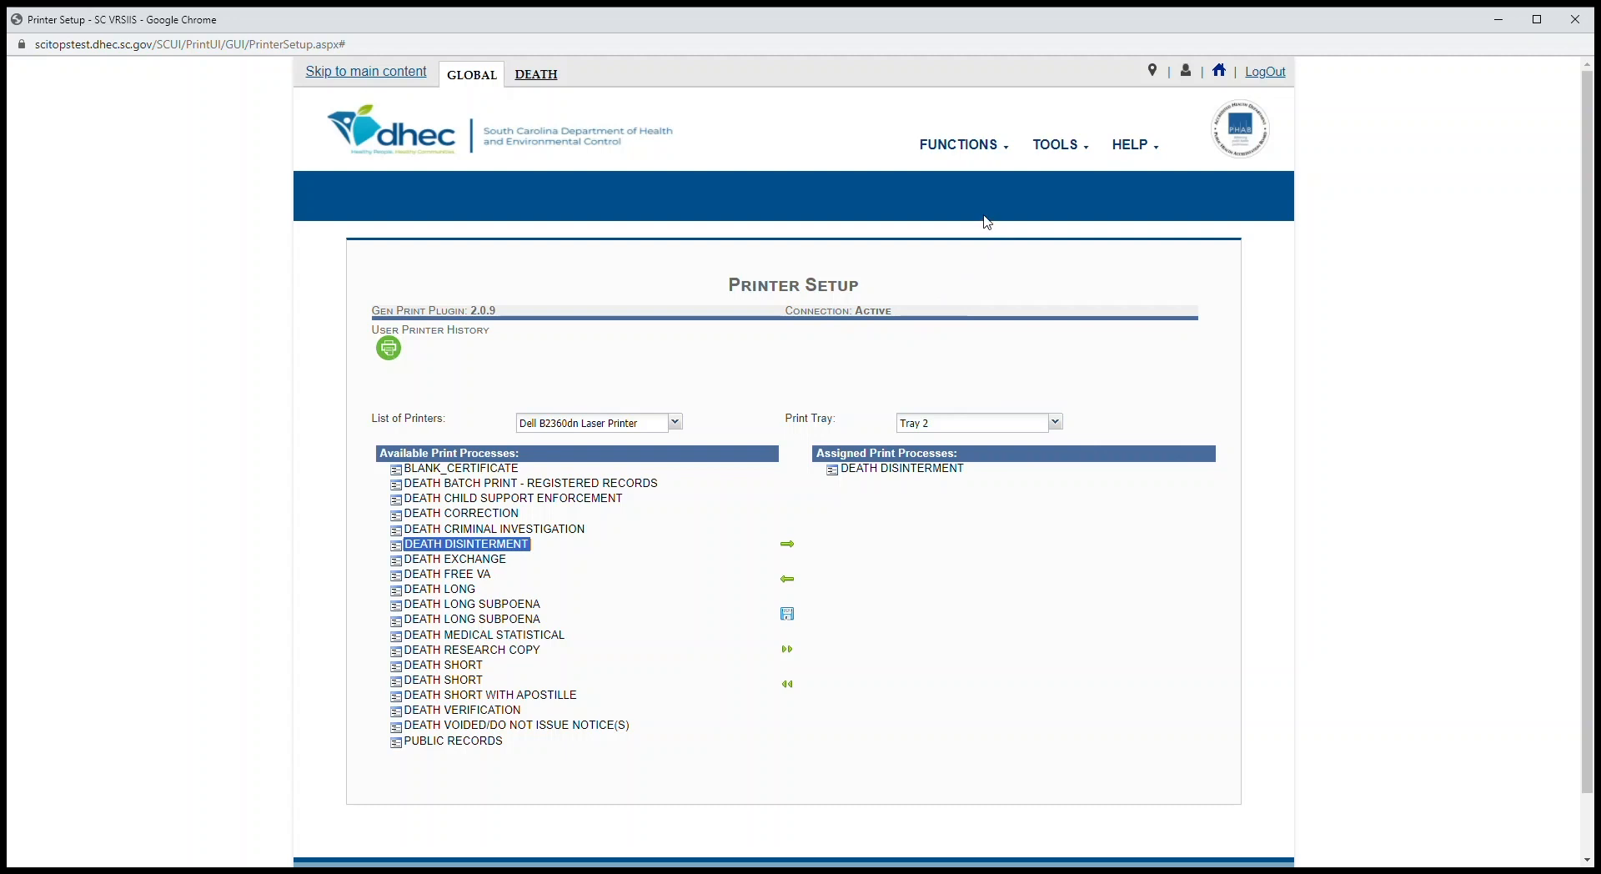
Leave the printer setup and return to the application's home page.
click(994, 150)
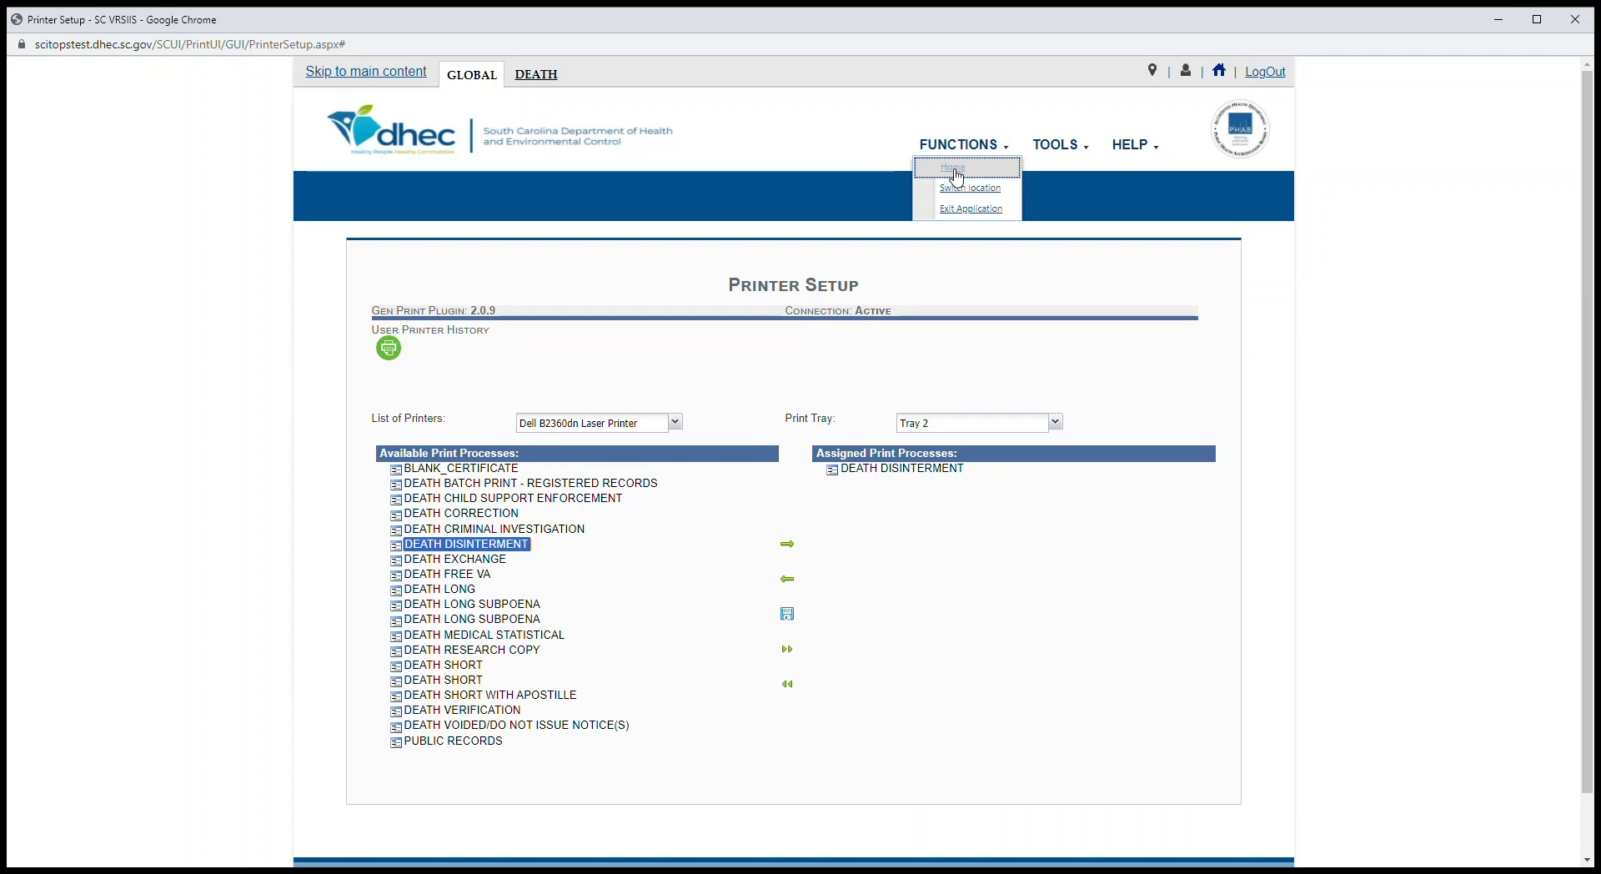
click(953, 169)
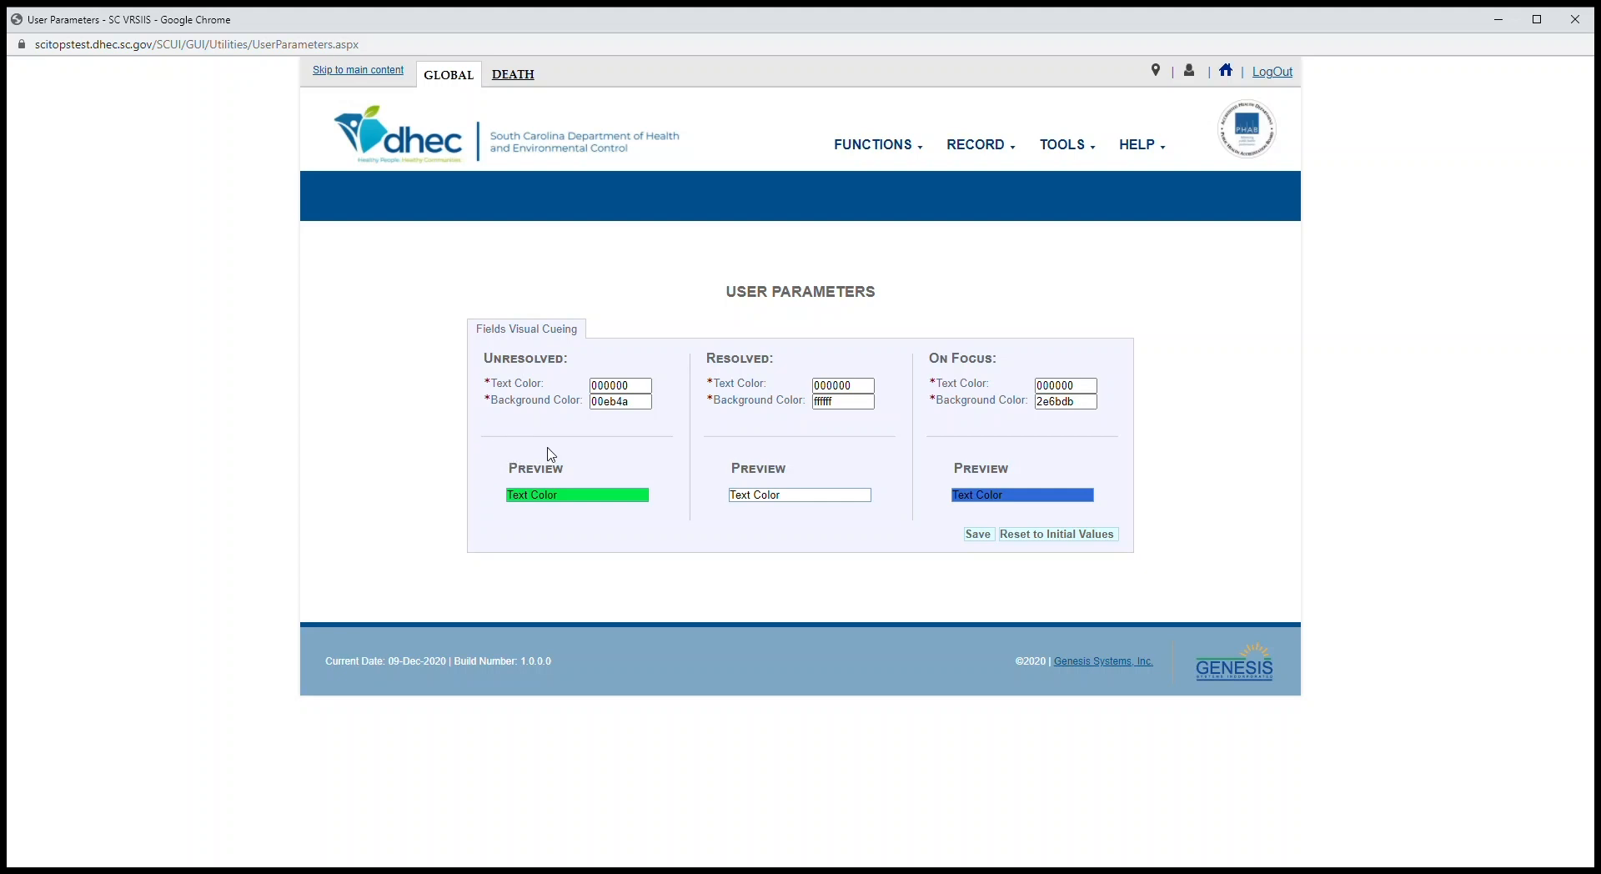
Set the background color of unresolved fields to magenta (ff00ff) in the user parameters and save the change.
click(648, 385)
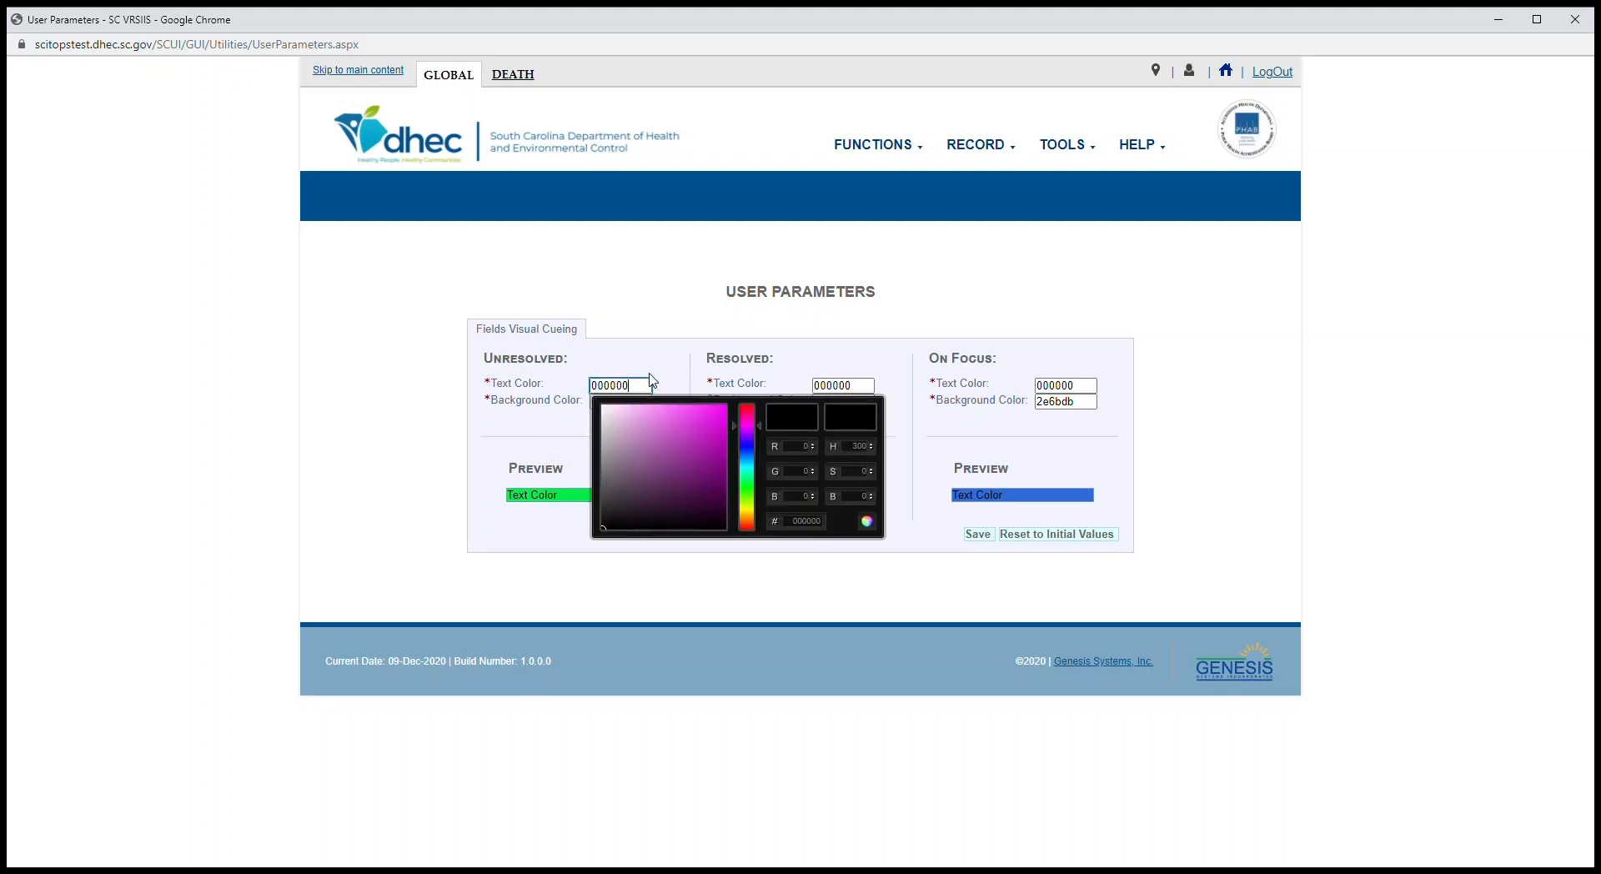
click(661, 352)
click(650, 409)
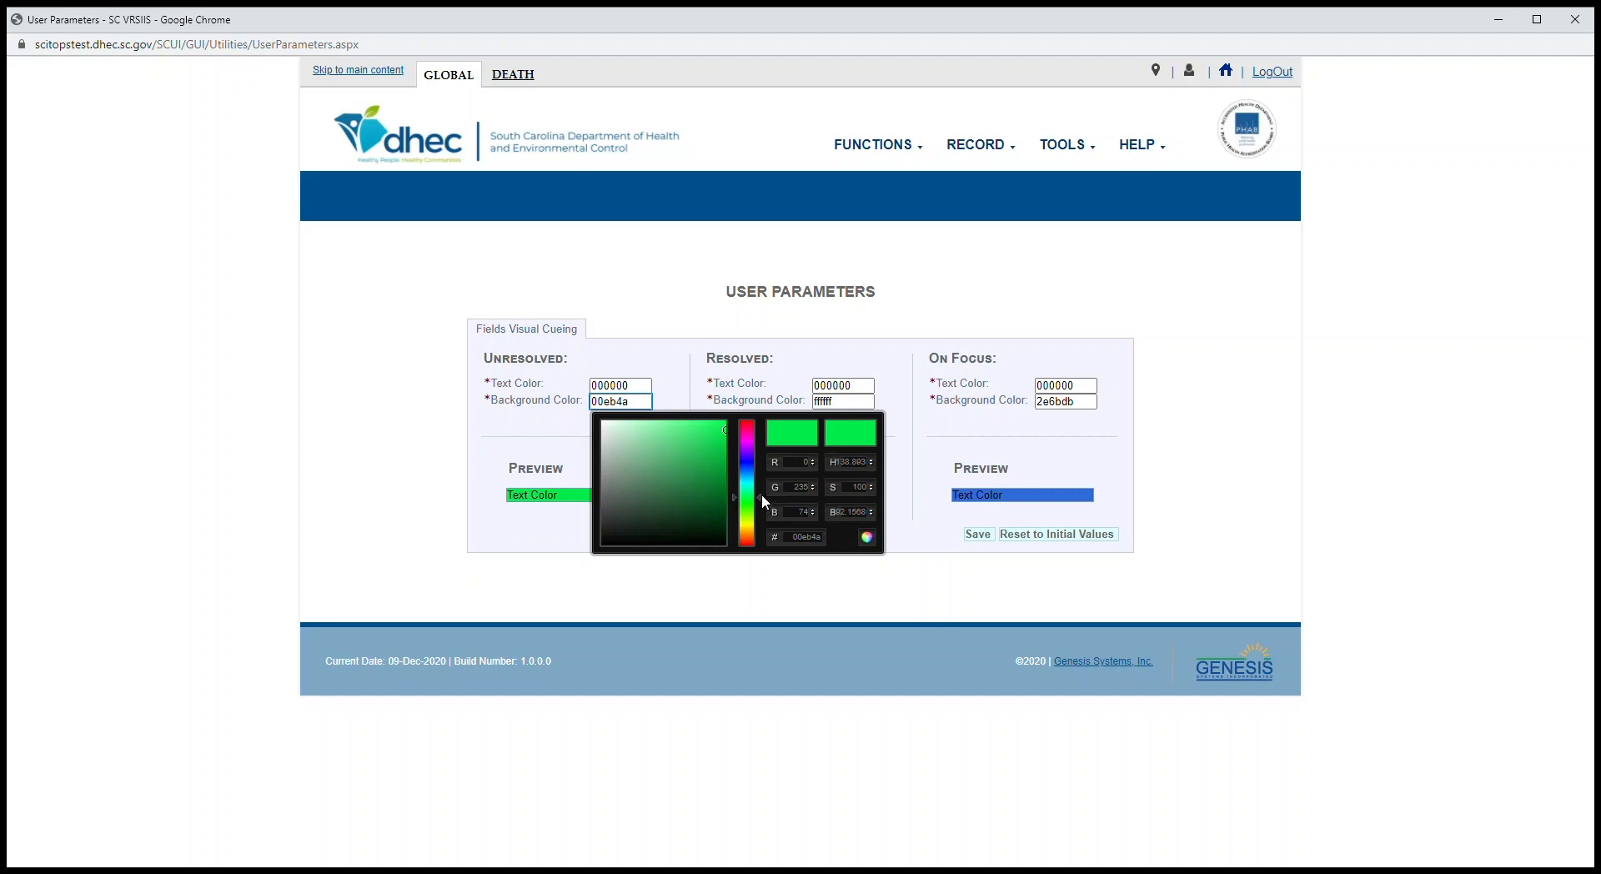
drag(762, 494, 763, 451)
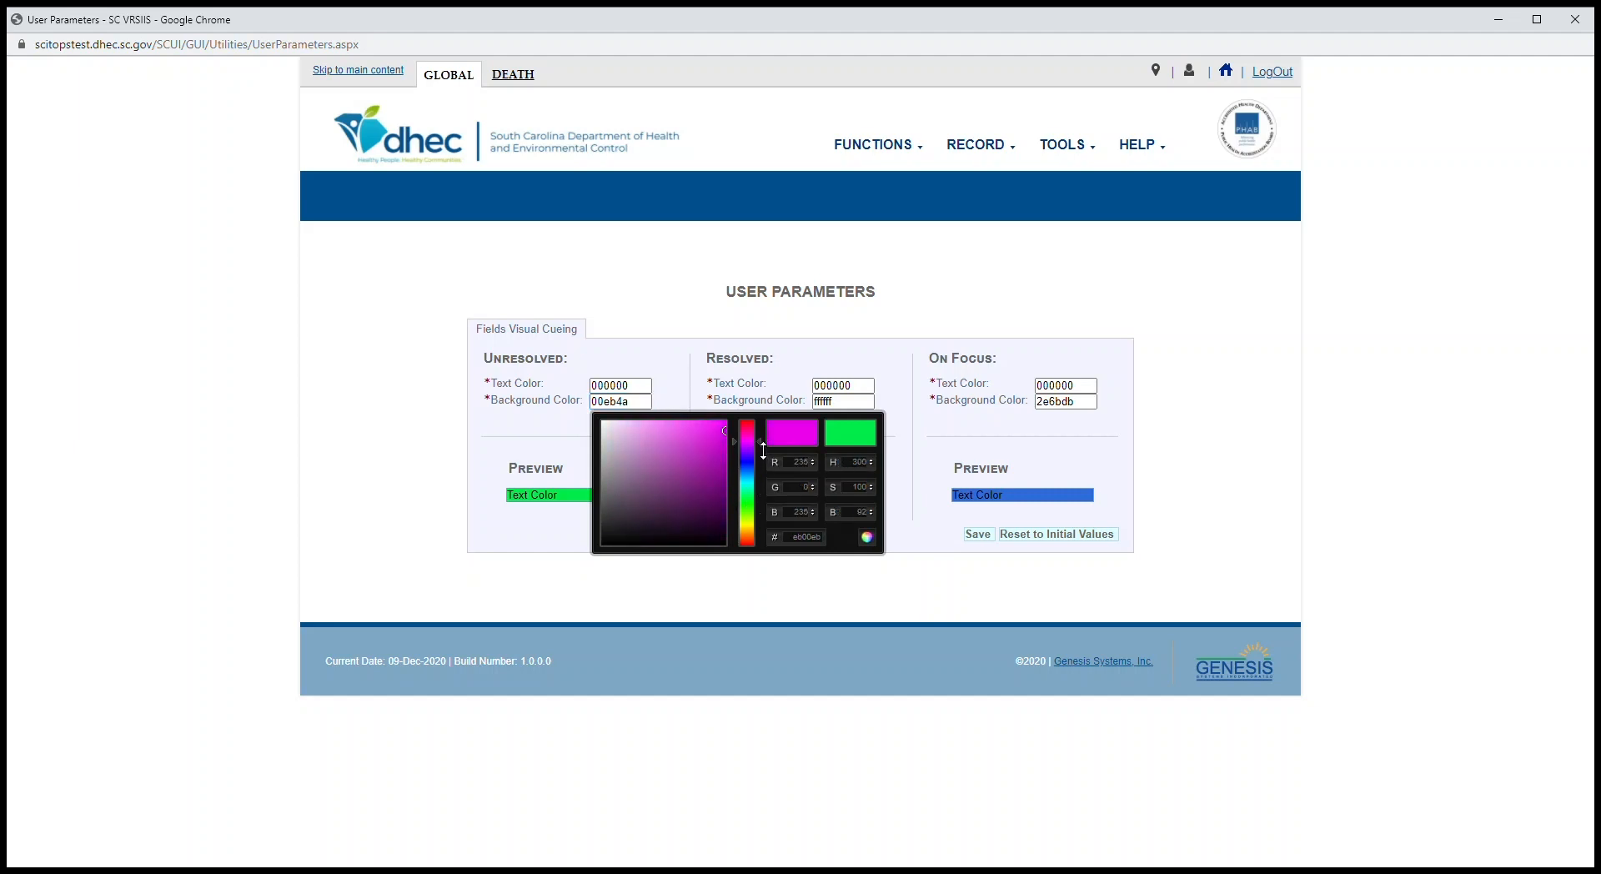
click(724, 427)
drag(724, 426, 728, 417)
click(867, 537)
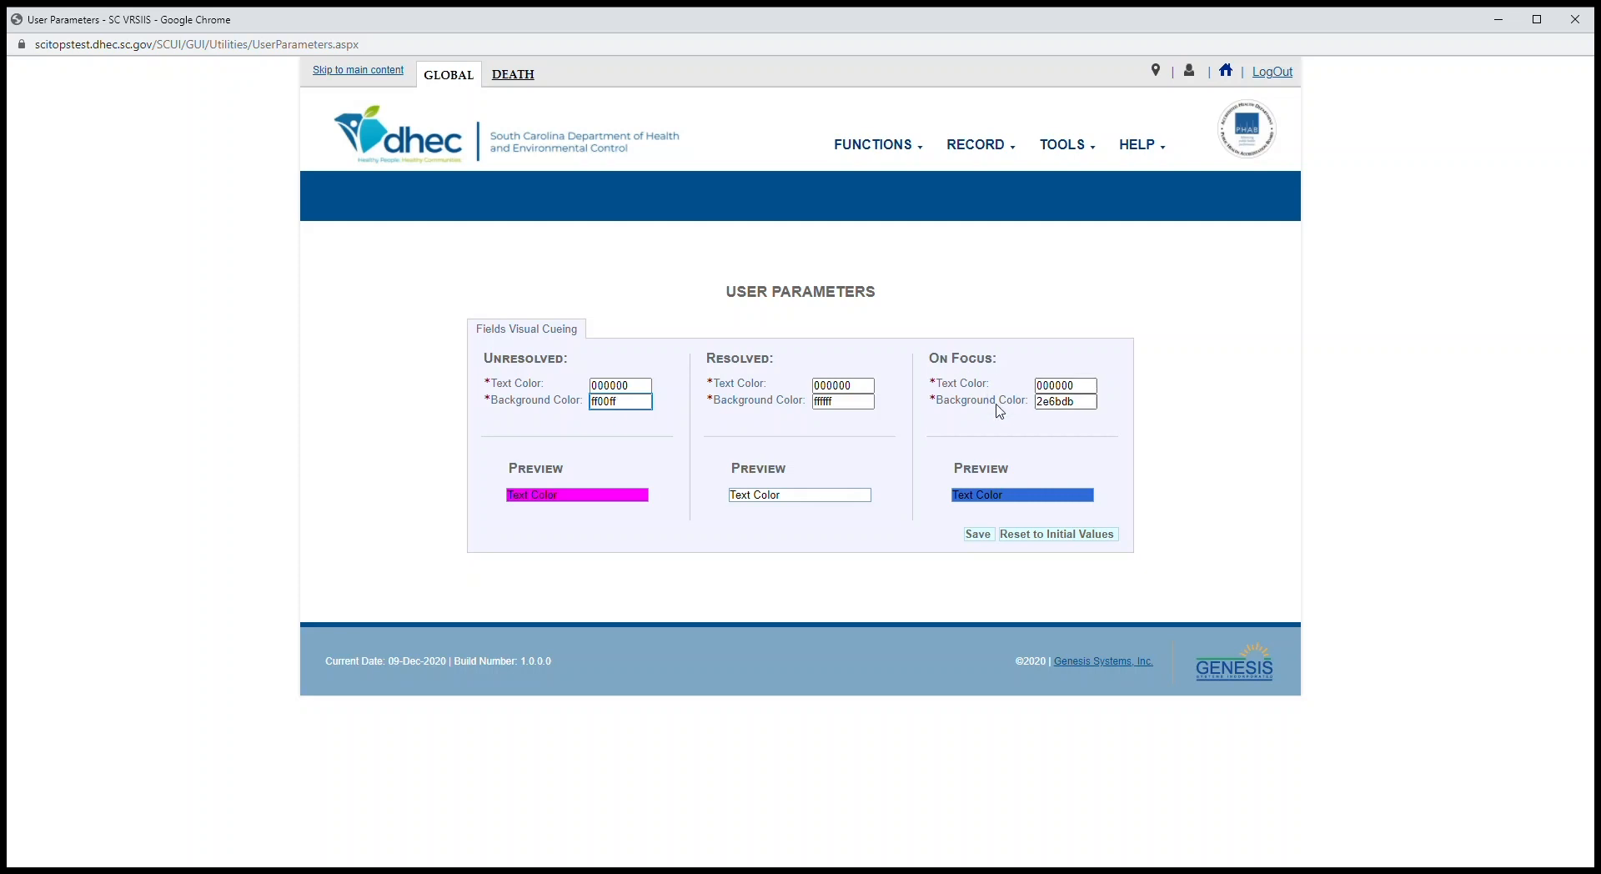
click(979, 535)
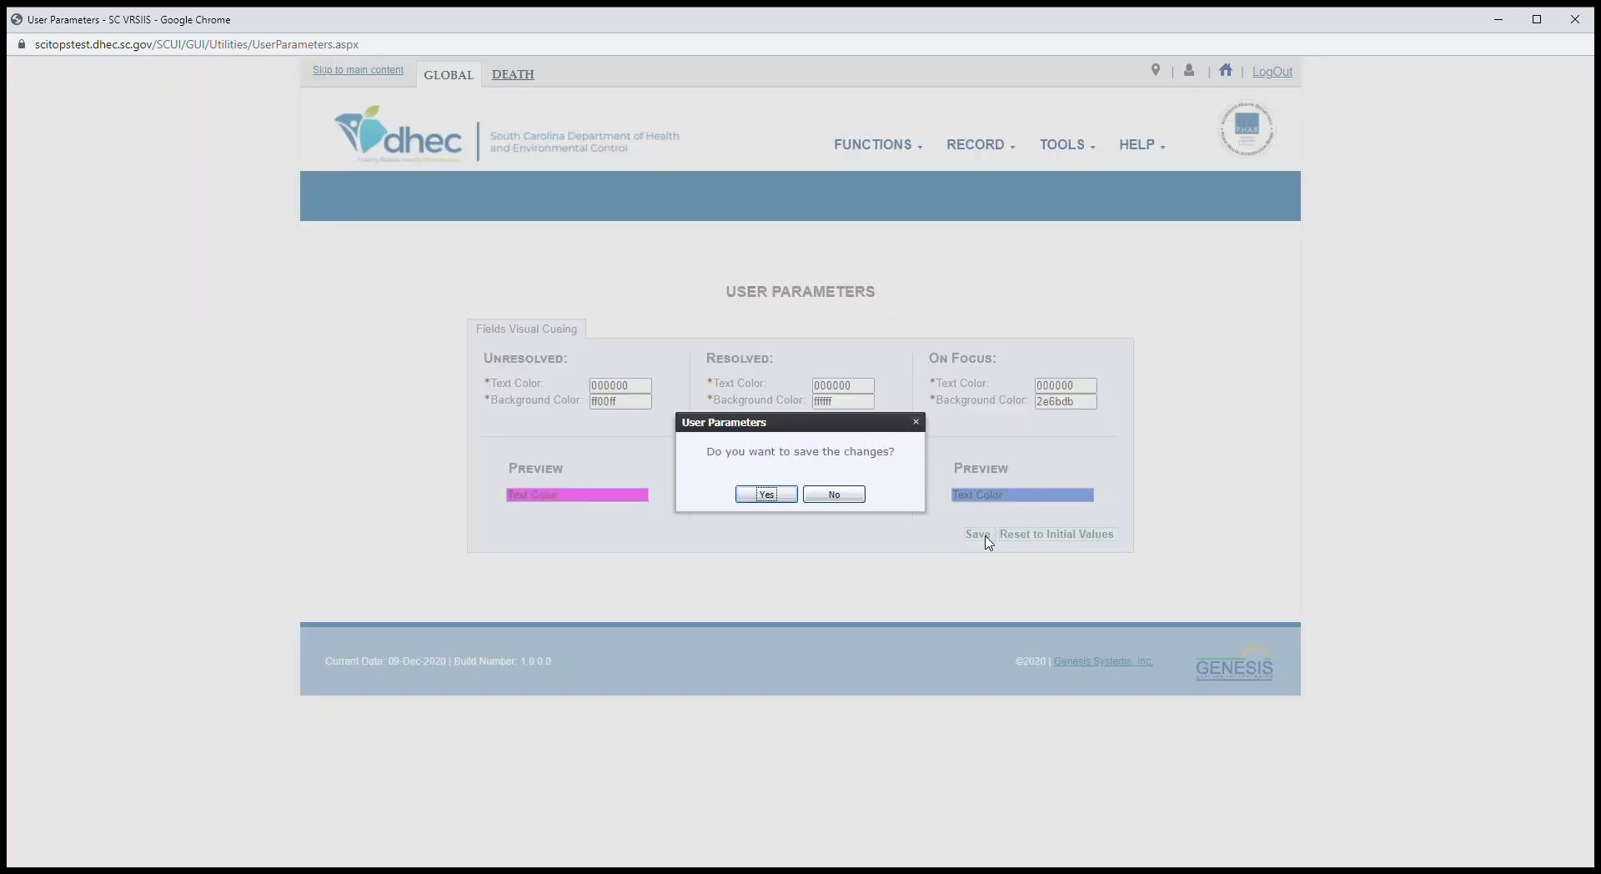
click(776, 496)
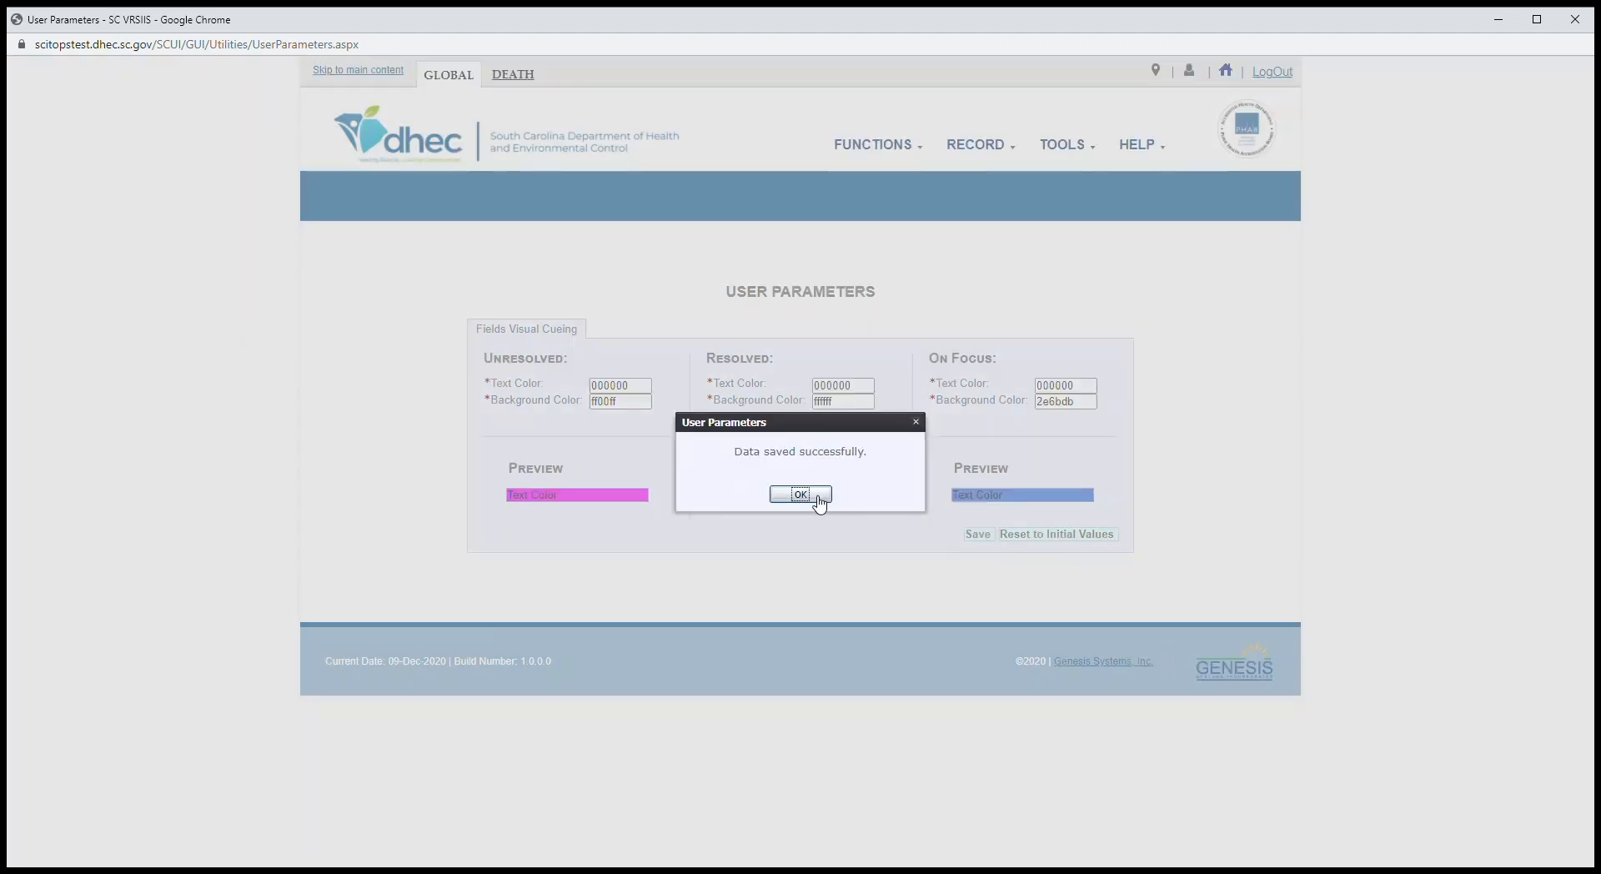
click(800, 495)
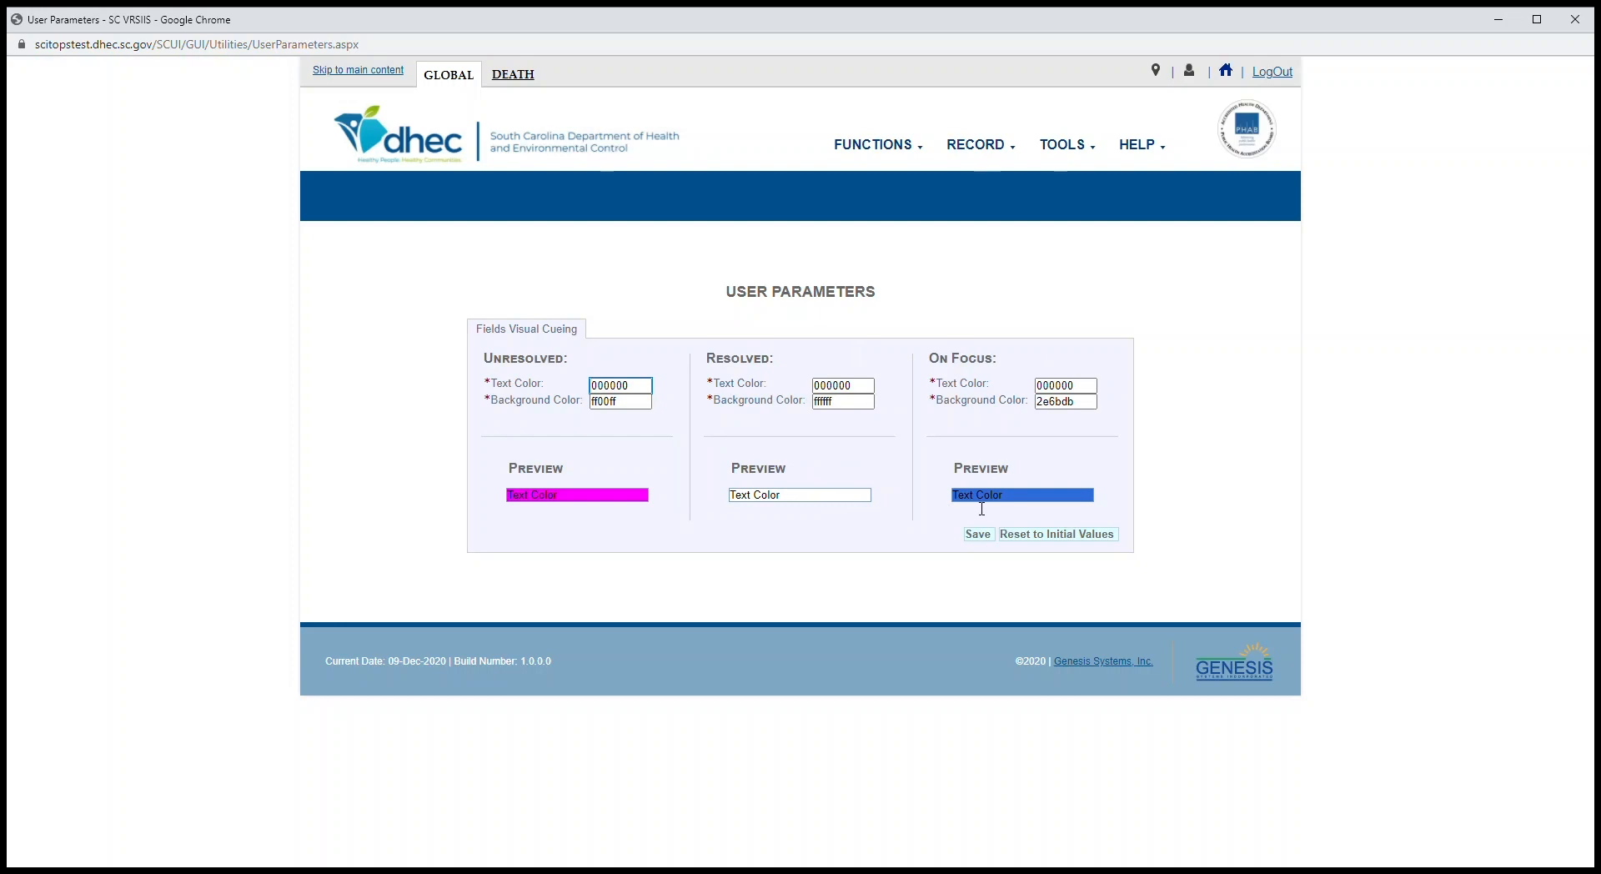
Reset the field visual cueing colors in the user parameters to their initial values.
click(1066, 538)
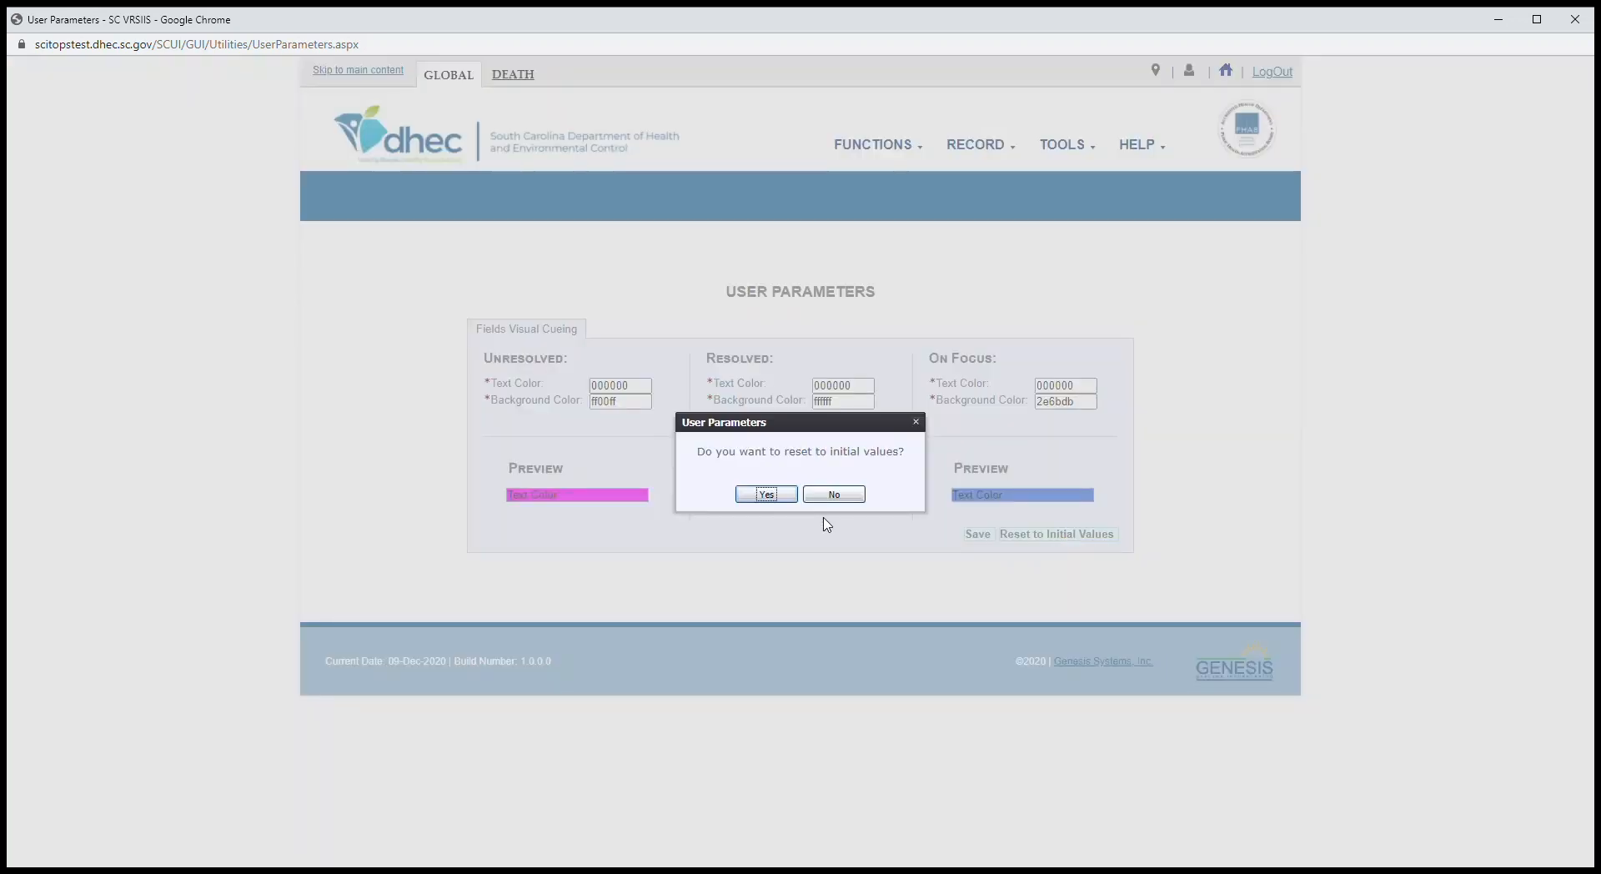
click(765, 495)
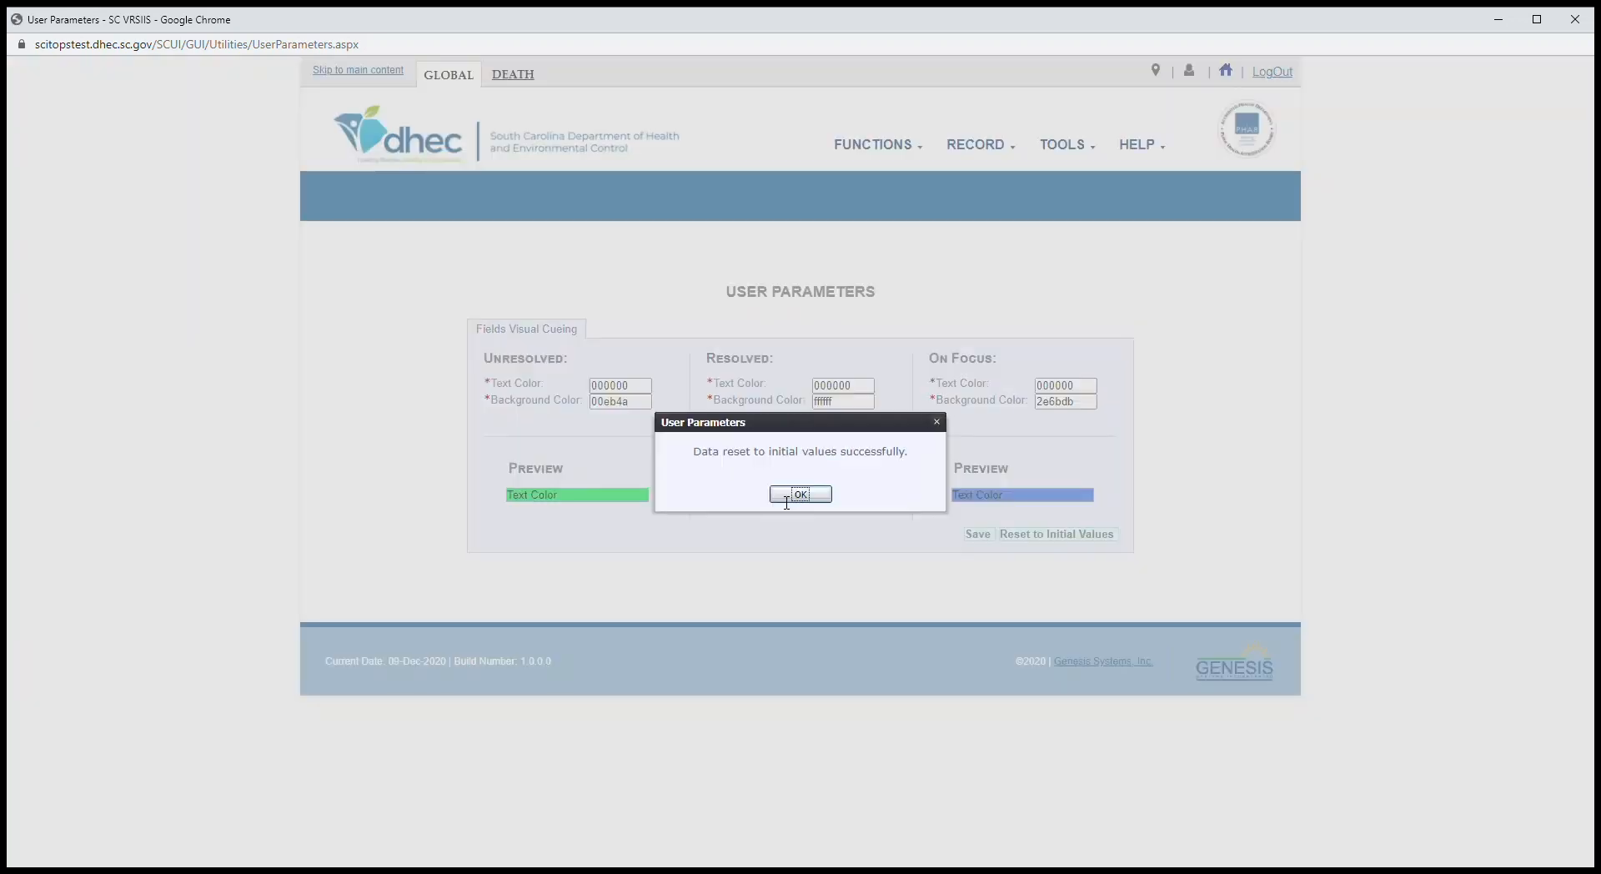
click(807, 498)
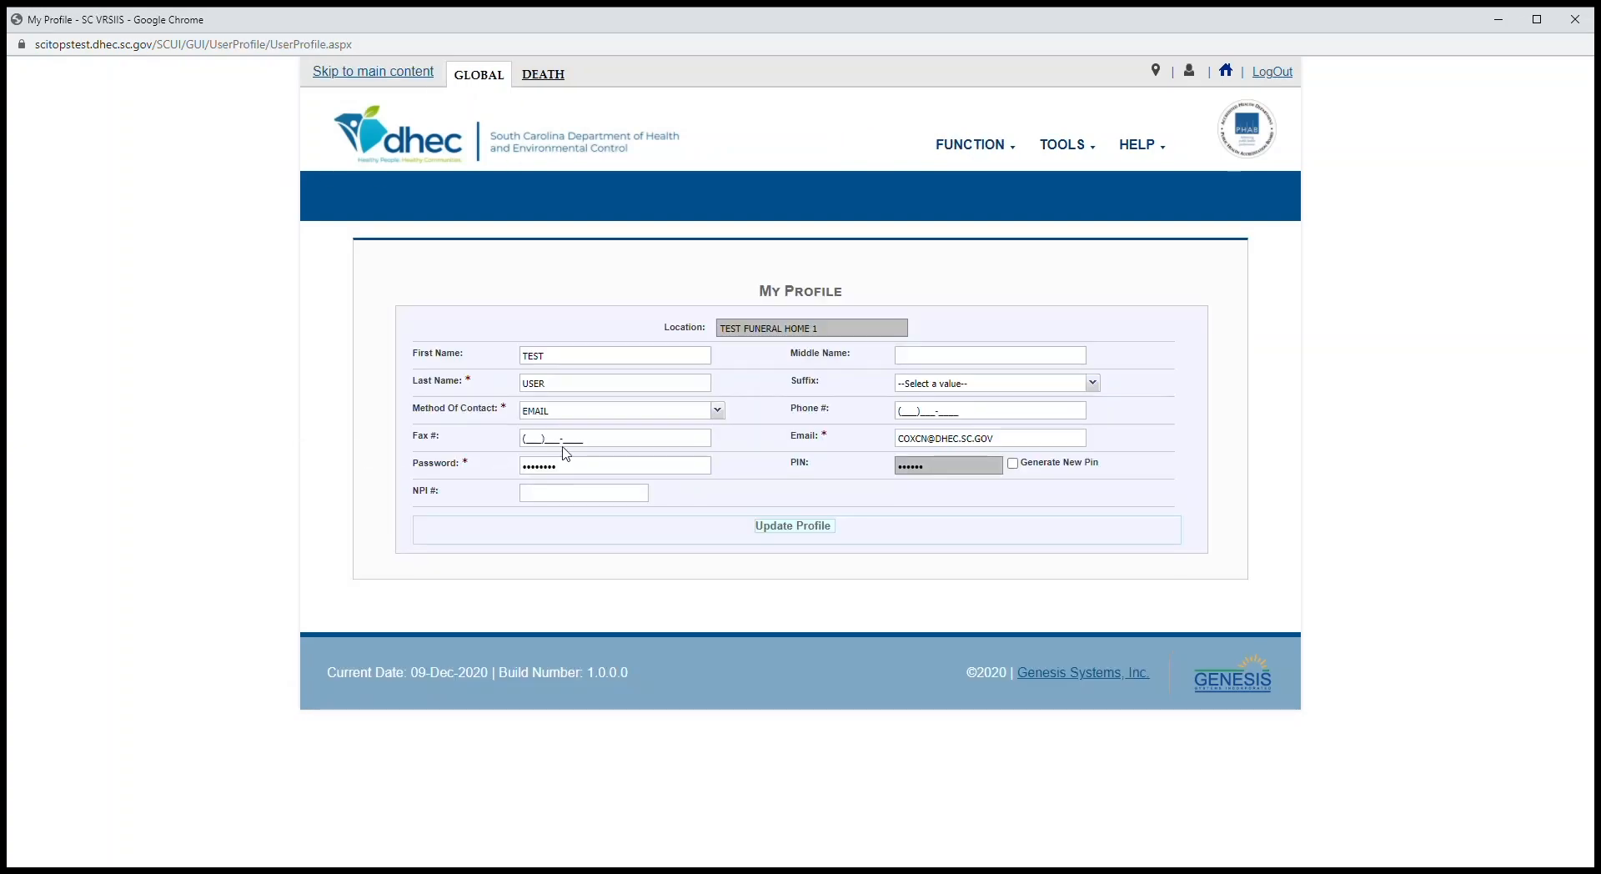
Edit the last name in the user profile and fill in the phone number.
click(587, 386)
text(W)
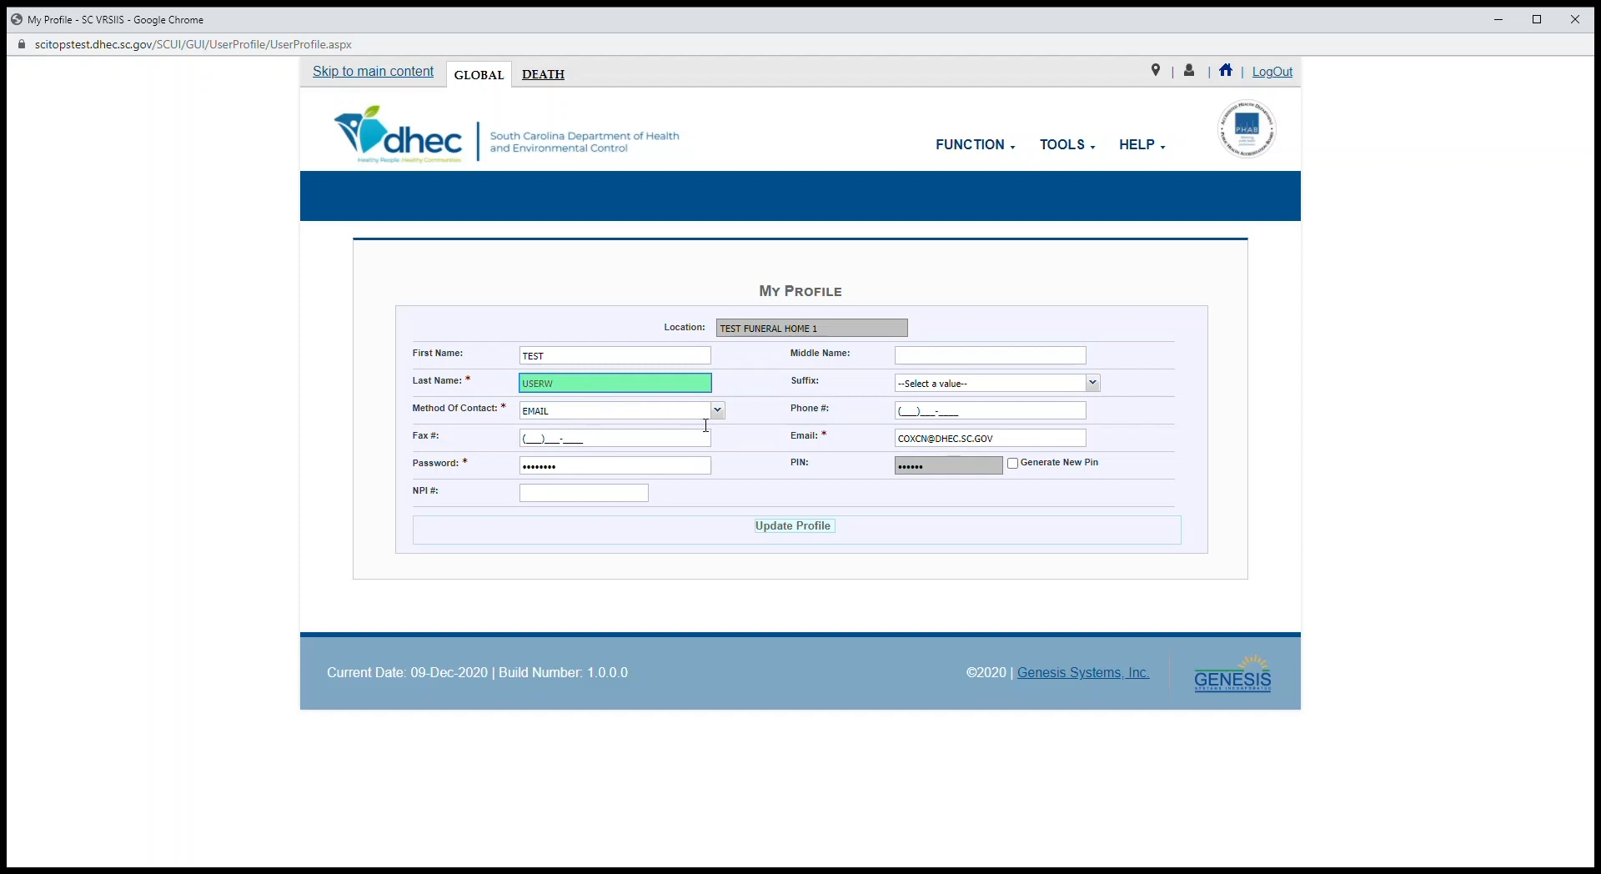
click(910, 417)
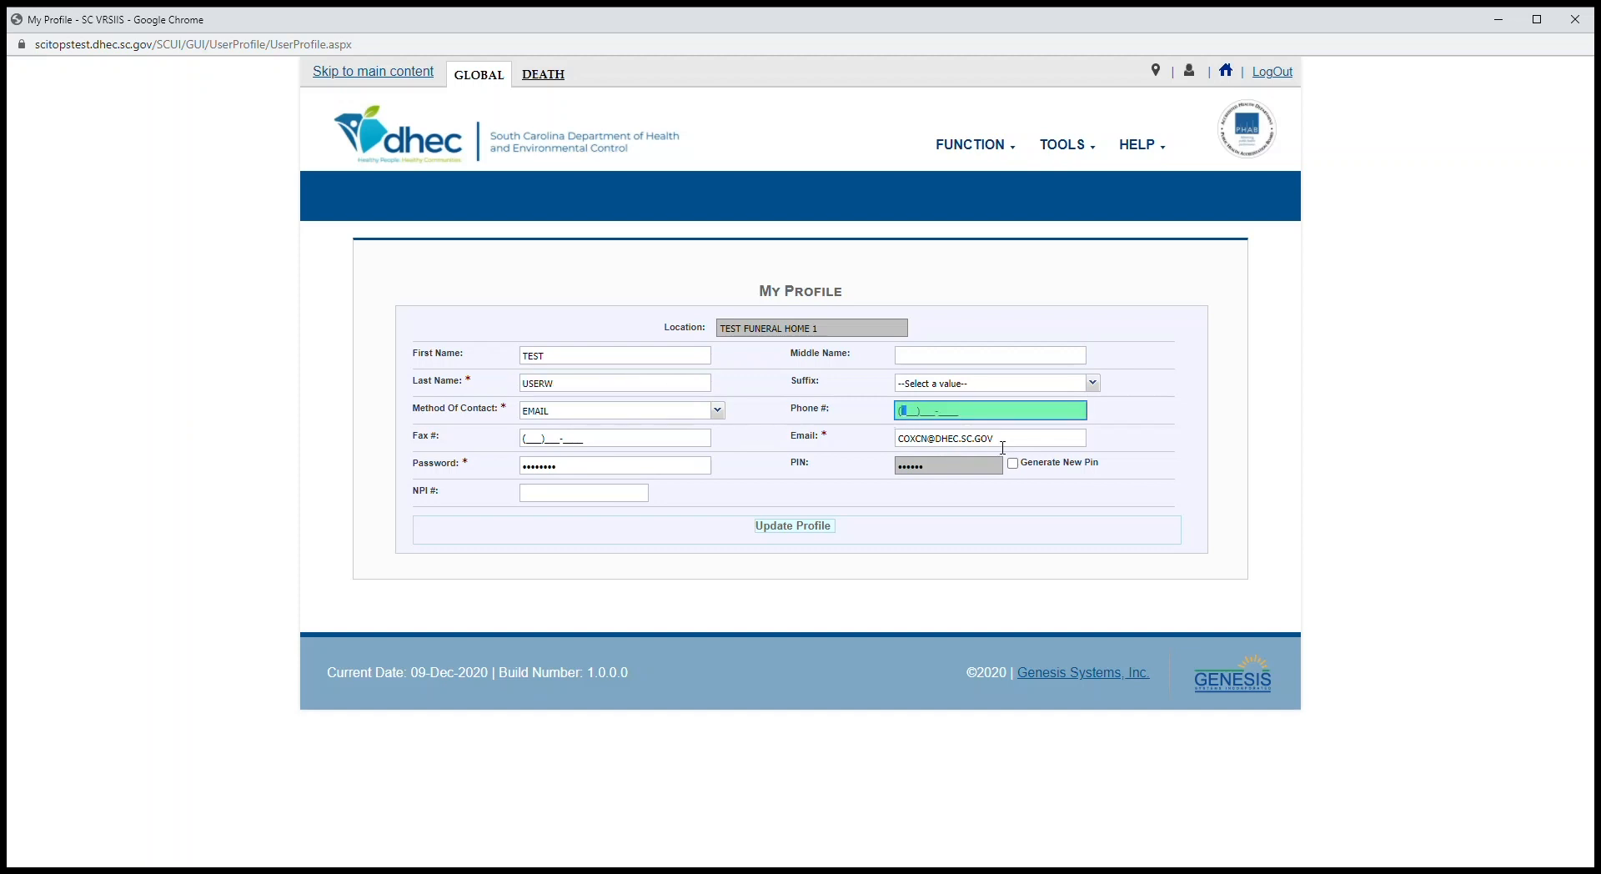
text(888)888-8888)
Request a newly generated PIN and update the user profile with the changes.
click(1013, 464)
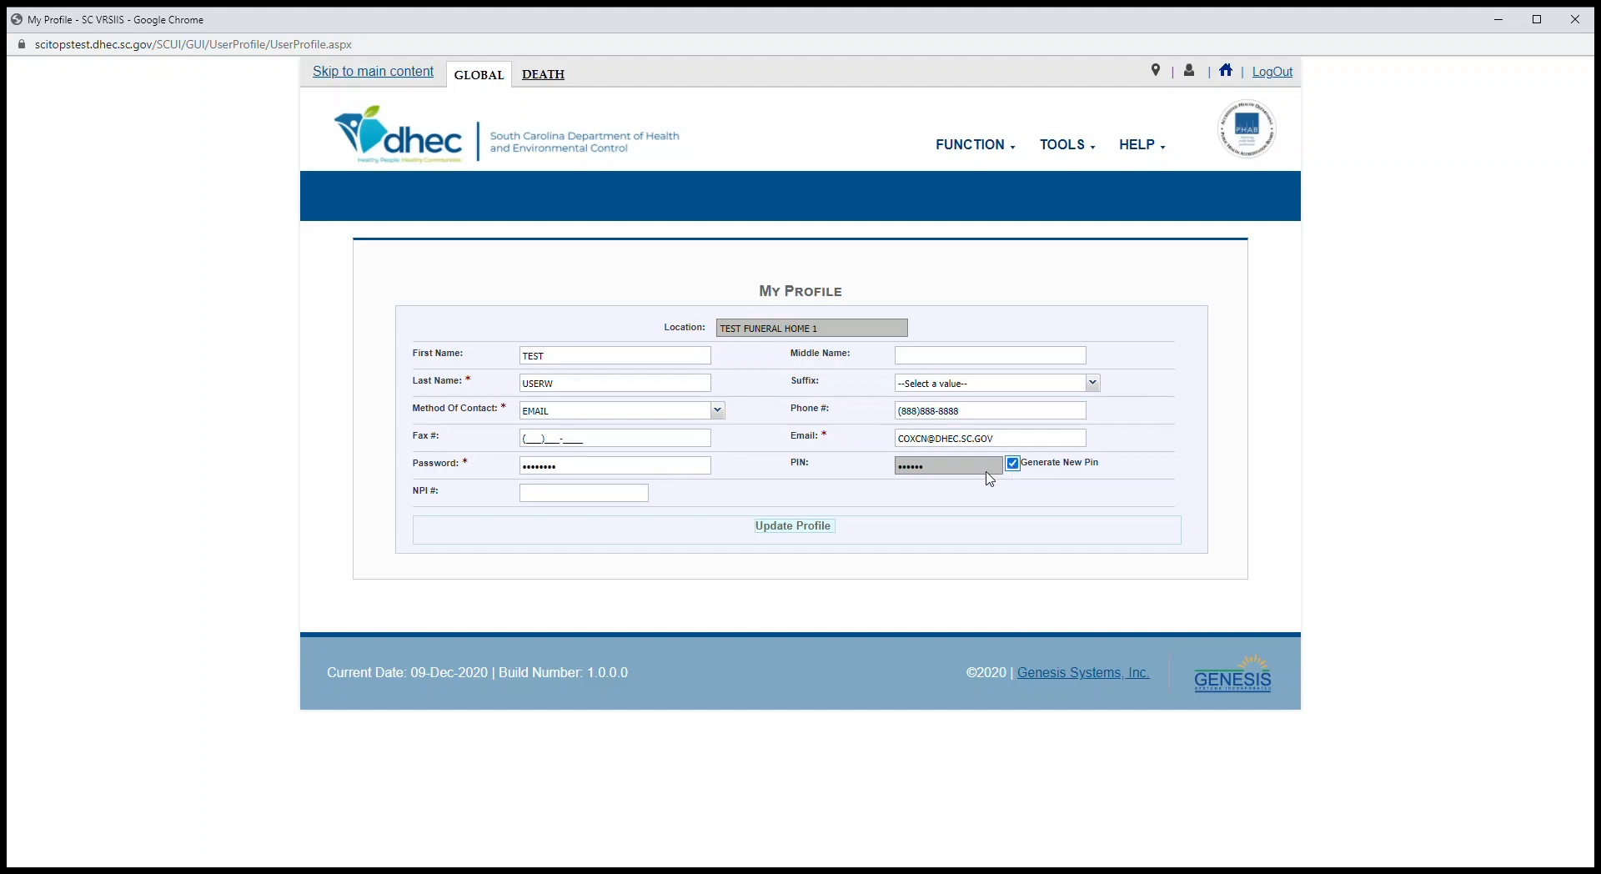
click(774, 532)
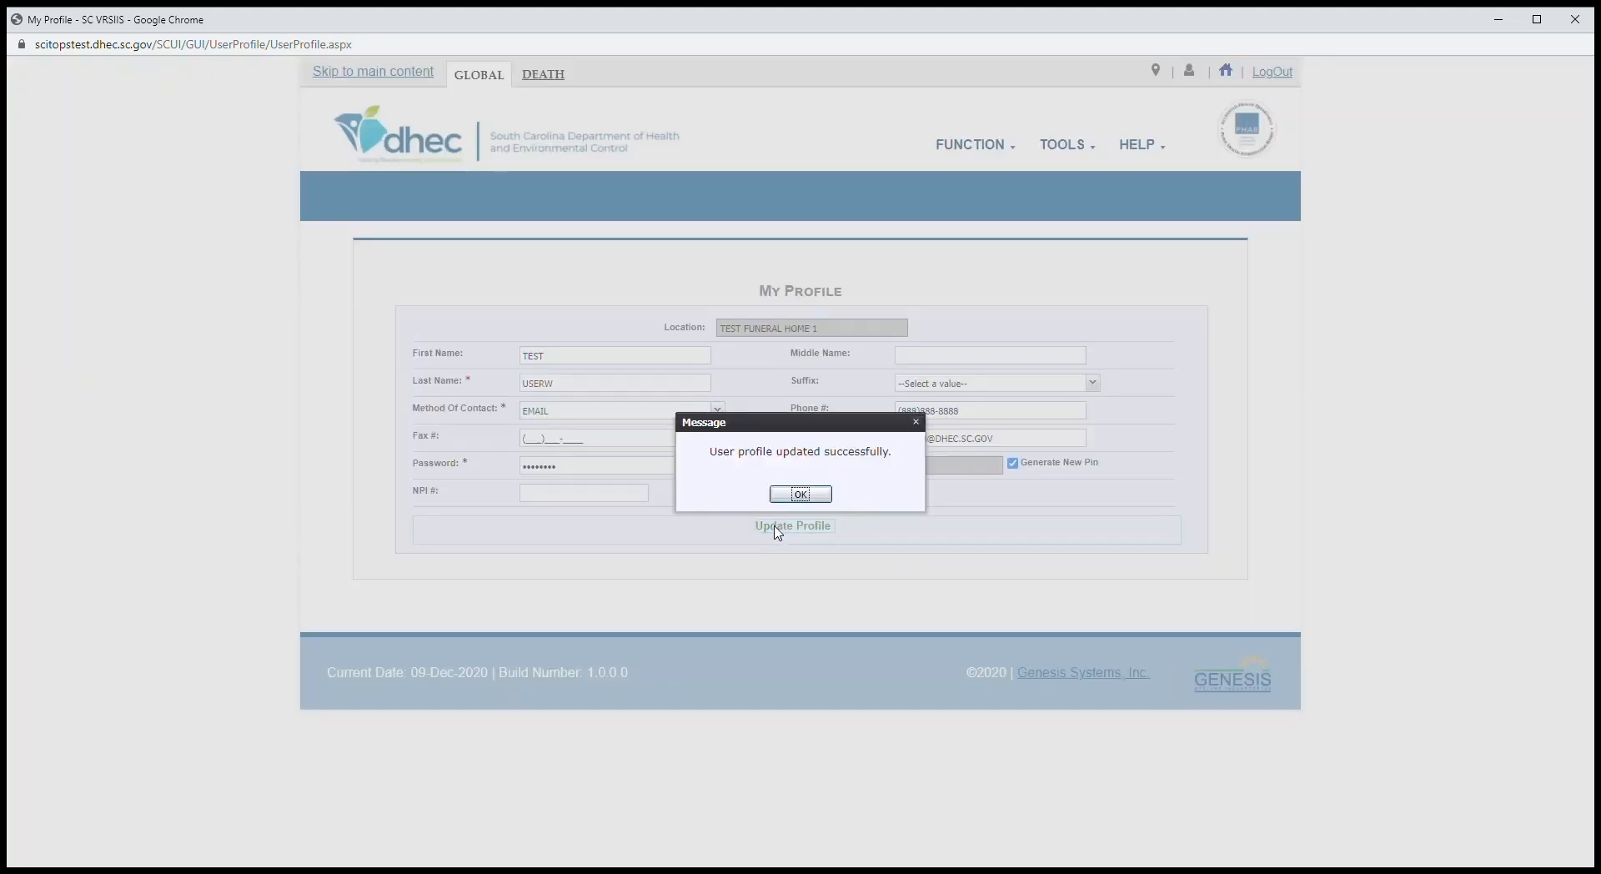
click(800, 495)
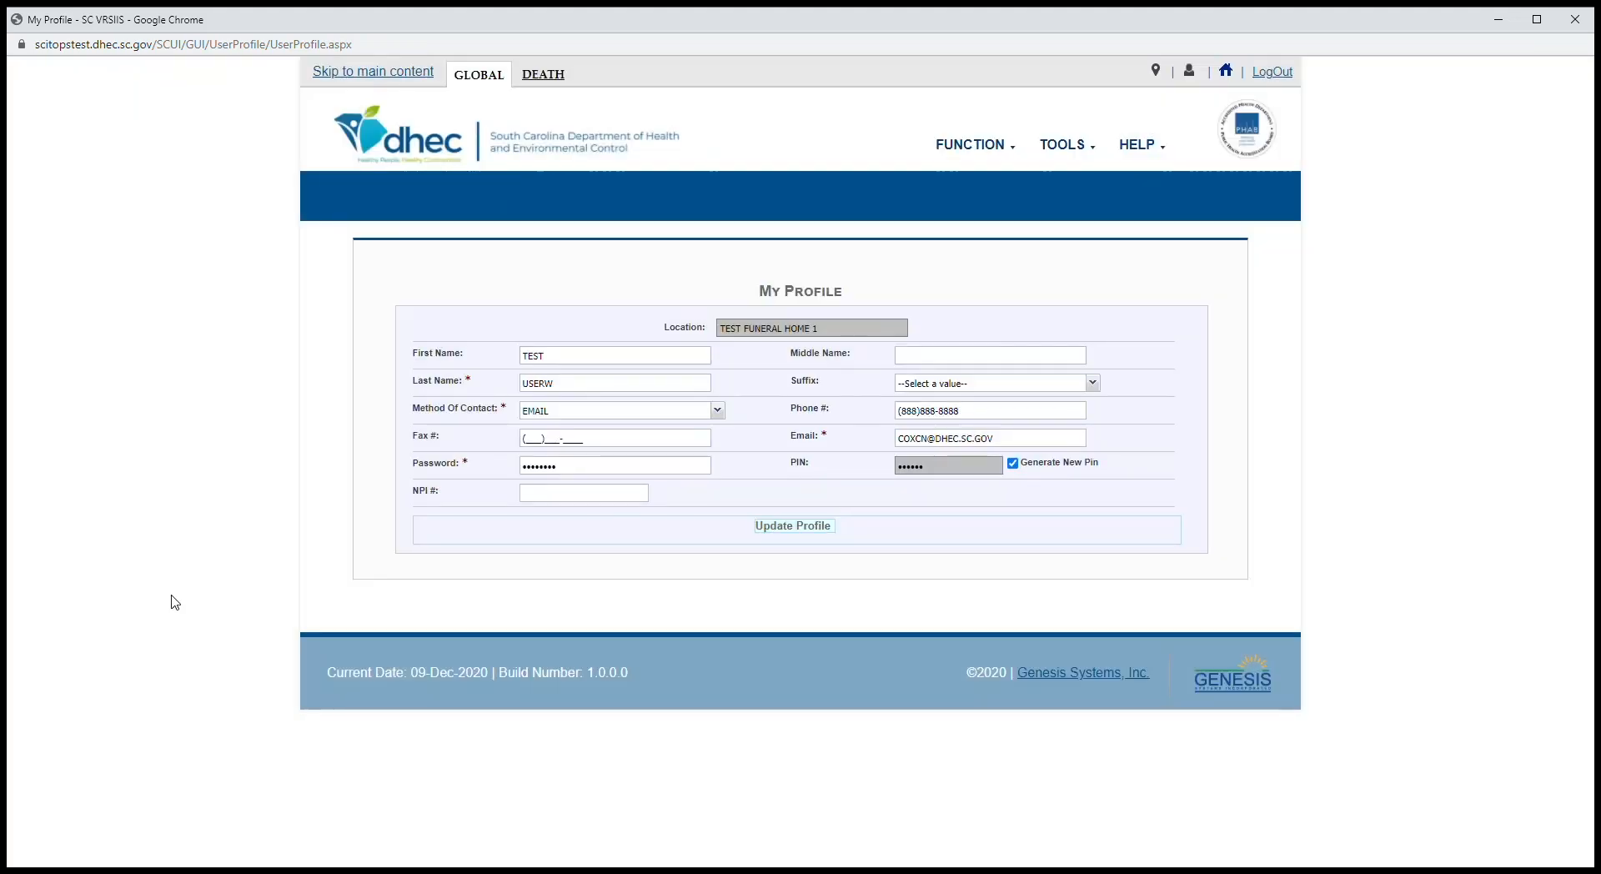